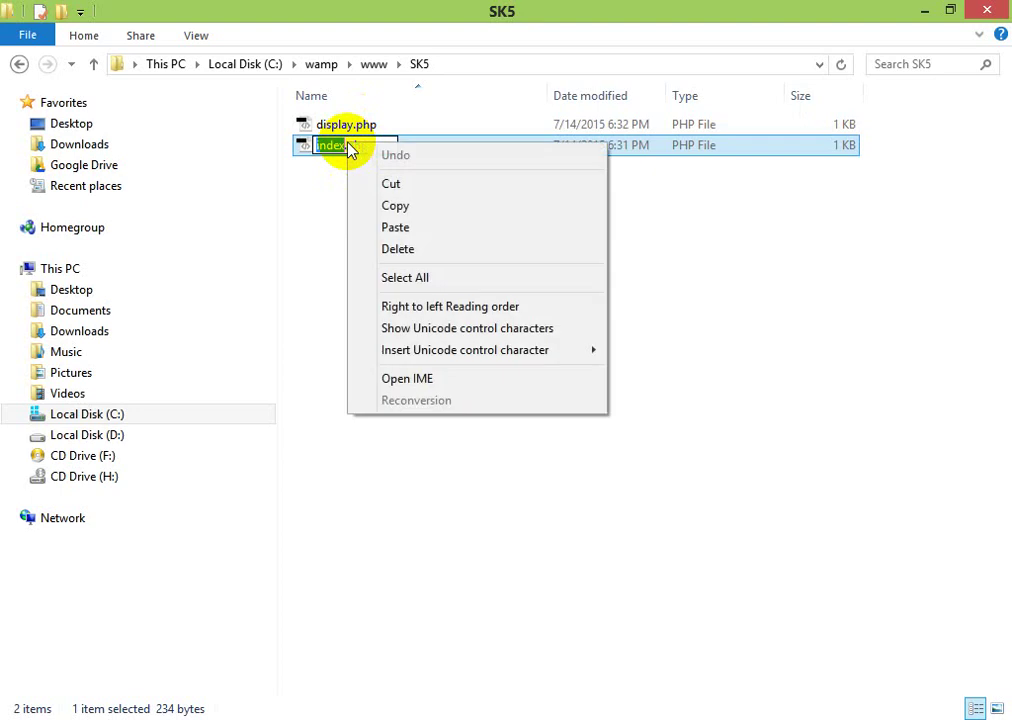
- Cancel the rename in File Explorer, keeping the file named index.php
key("Escape")
key("Return")
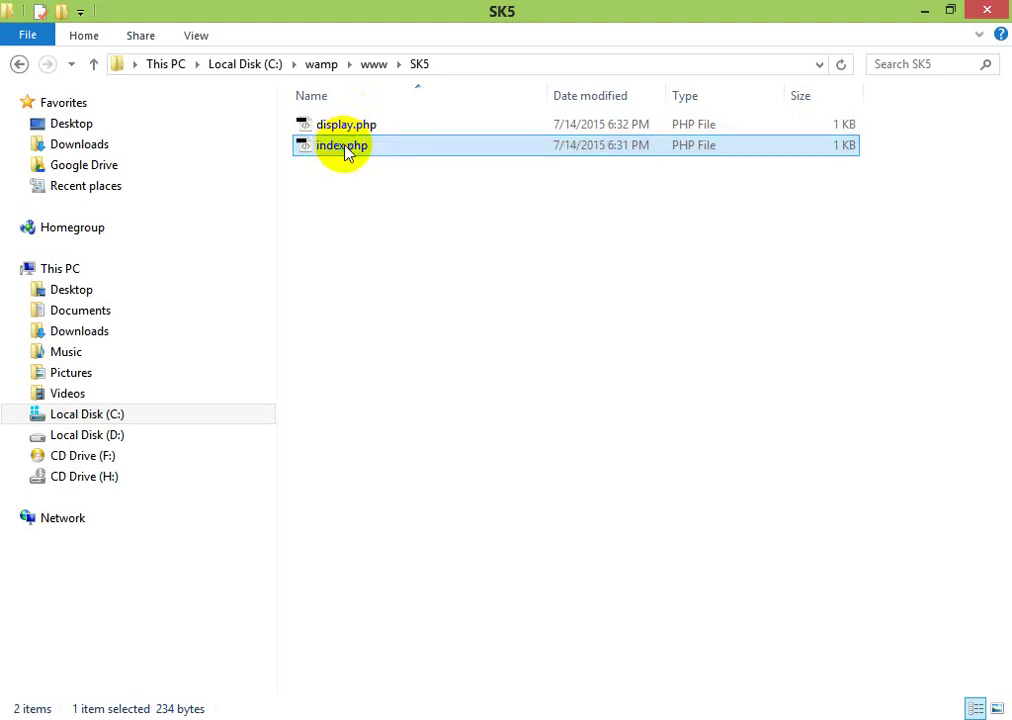
right_click(345, 150)
left_click(314, 226)
left_click(312, 224)
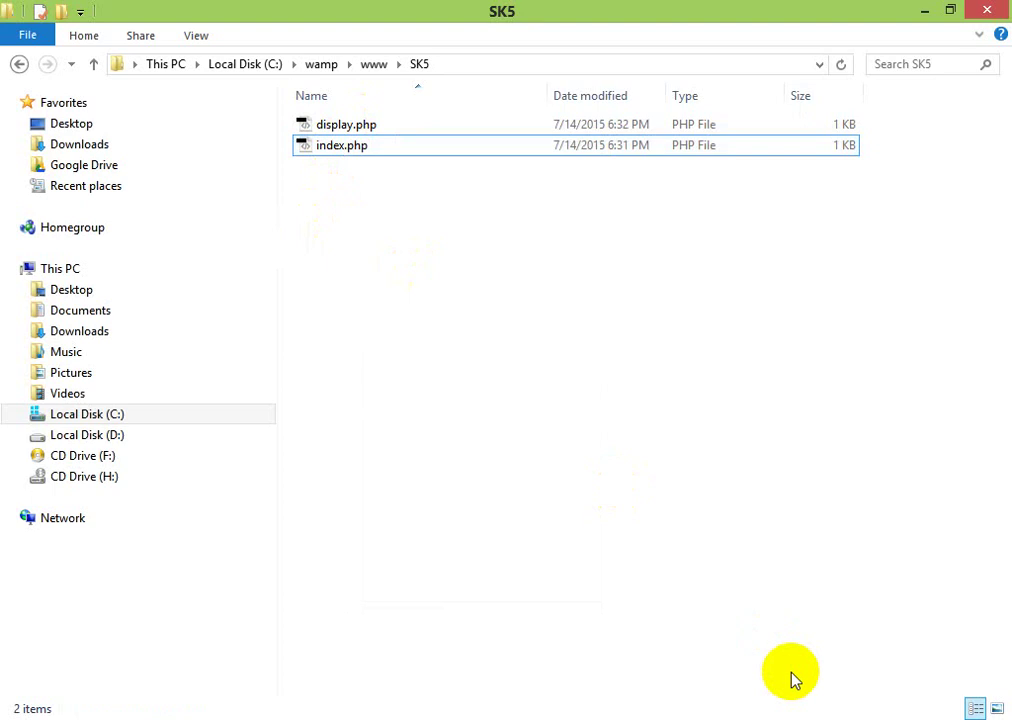
- Launch phpMyAdmin from the WampServer tray menu
left_click(833, 715)
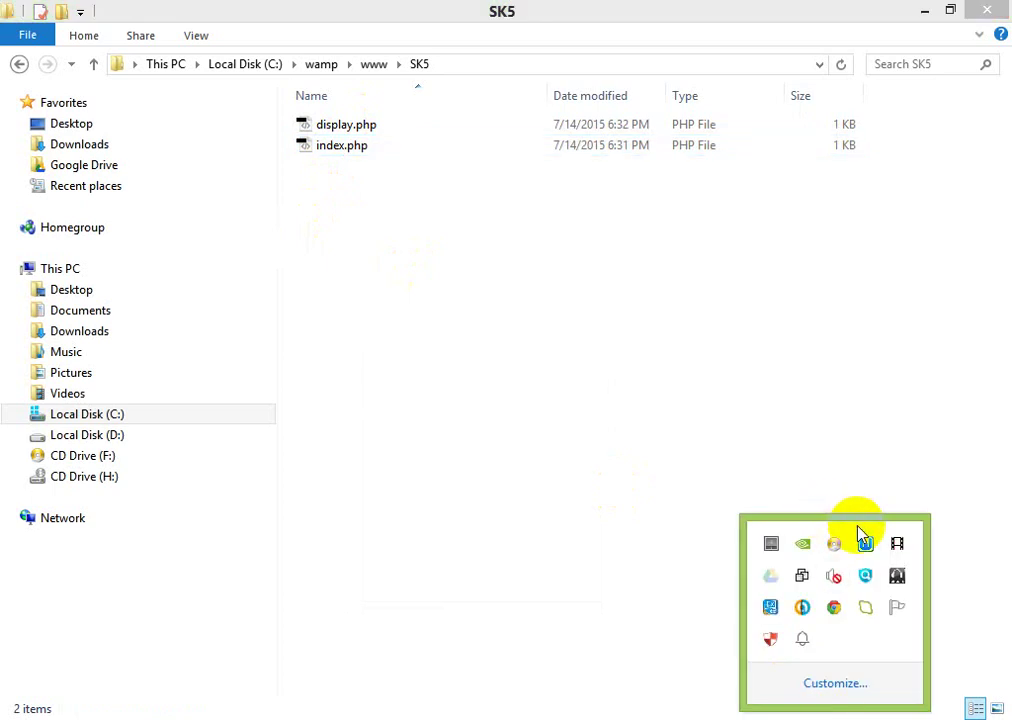
left_click(865, 545)
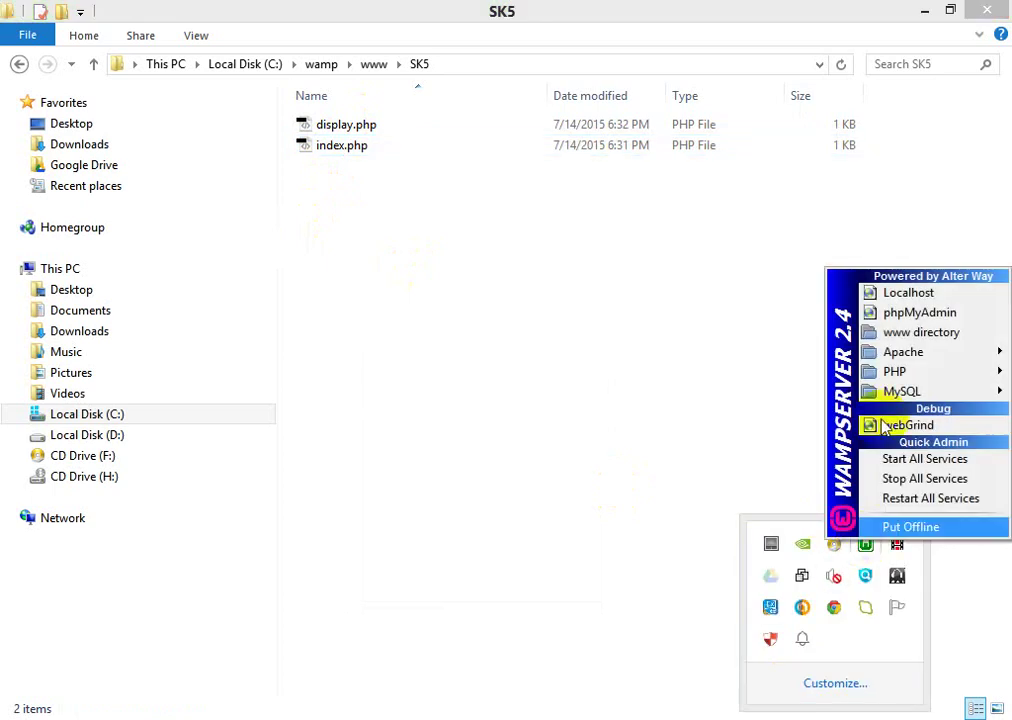
left_click(906, 314)
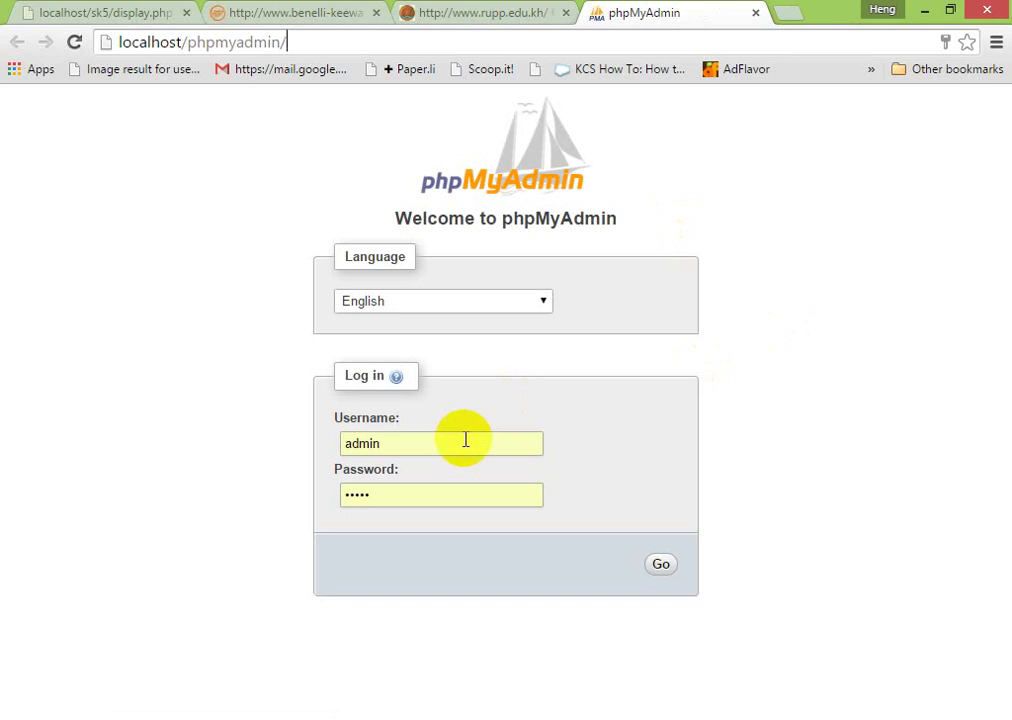
- Log in to phpMyAdmin as root, decline saving the password, and open the Databases list
double_click(361, 443)
type("root")
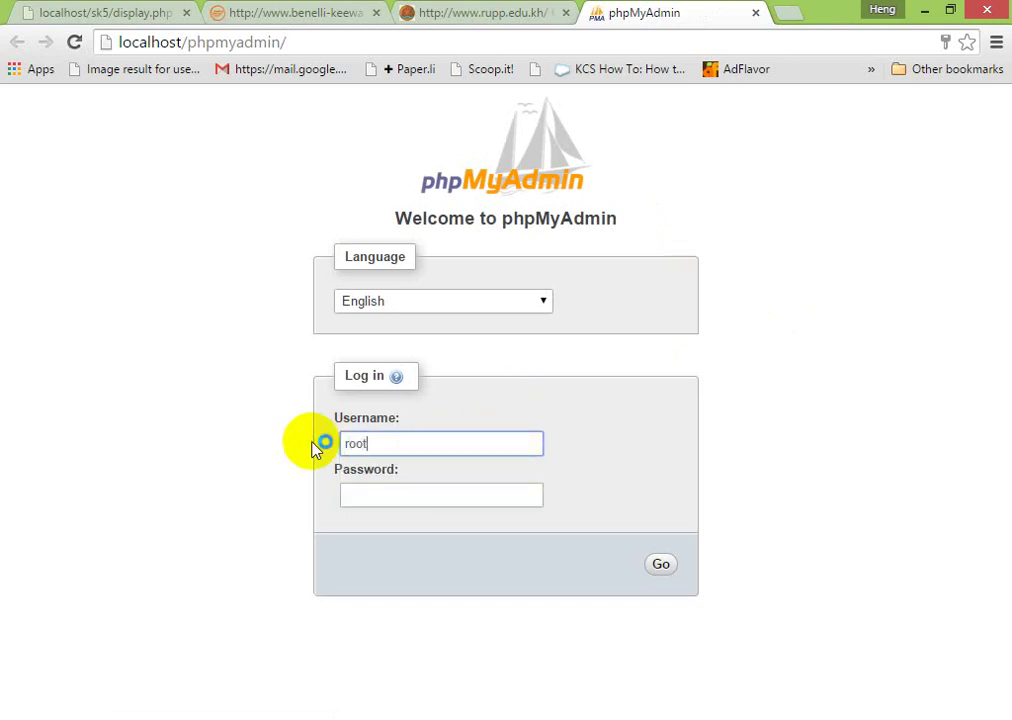
key("Tab")
key("Return")
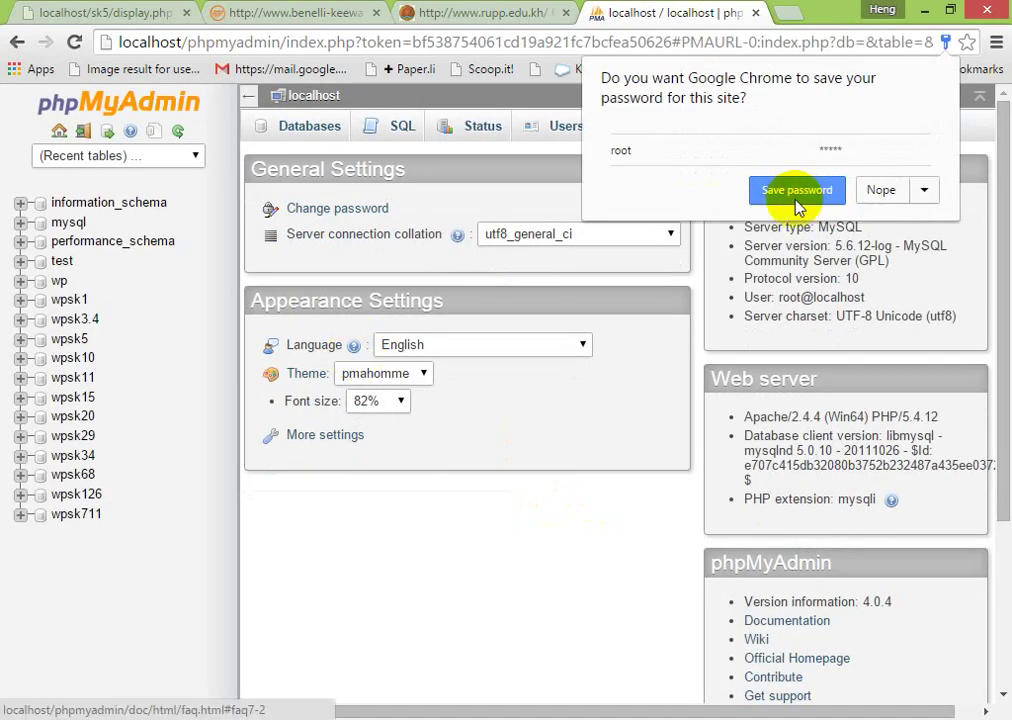
left_click(878, 190)
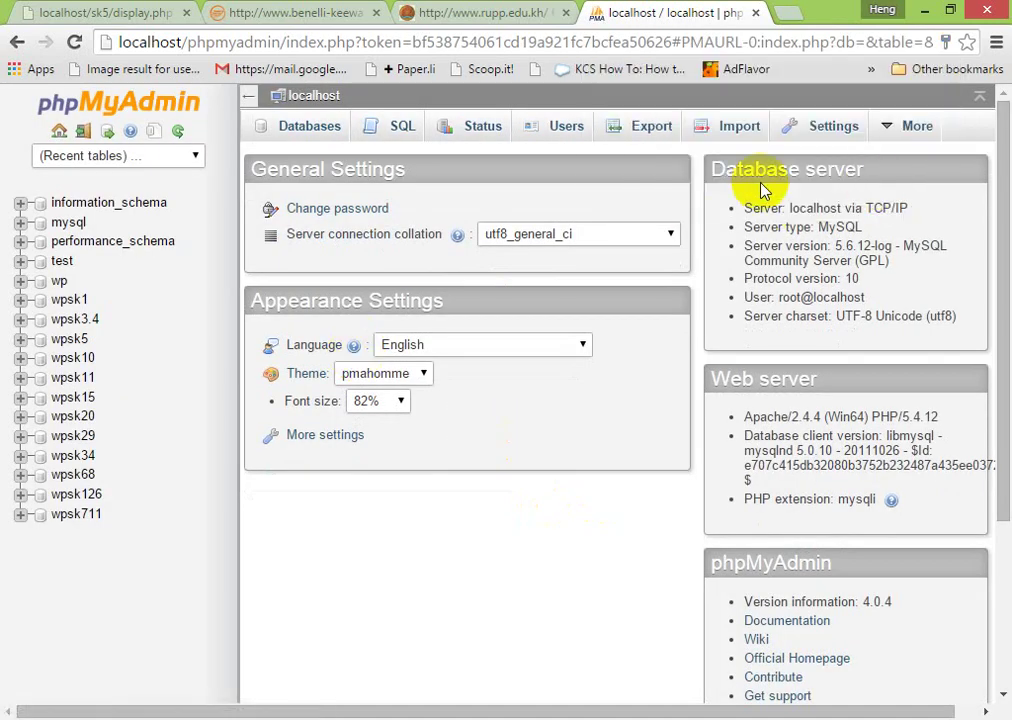
left_click(305, 133)
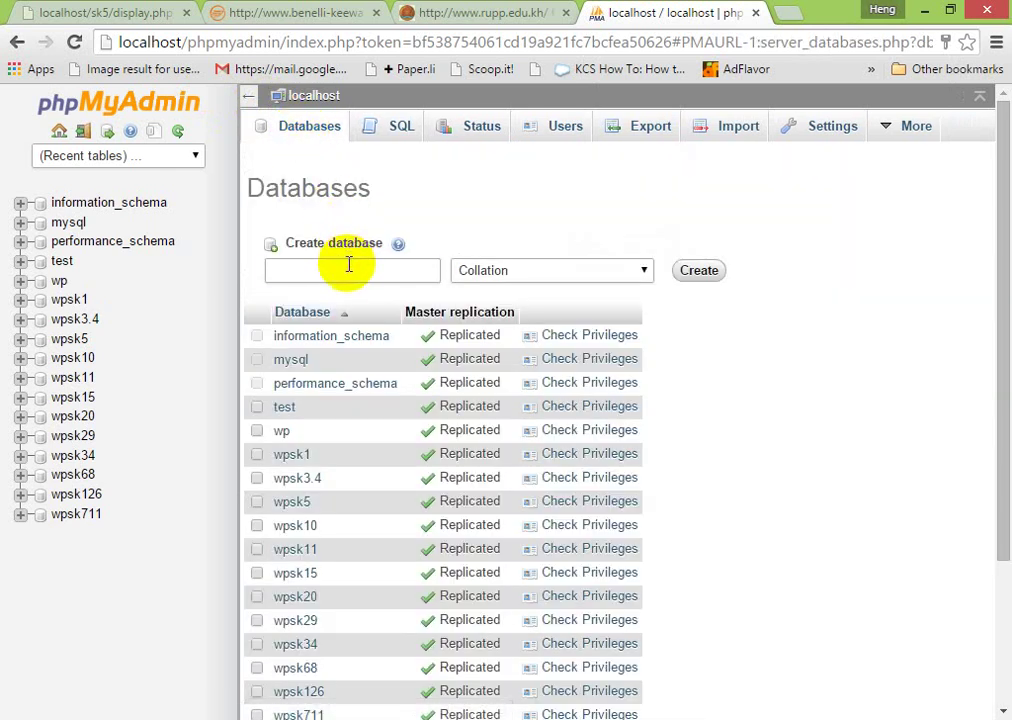
- Create the SK5 database, open it, then return to the databases list
left_click(349, 264)
type("SK")
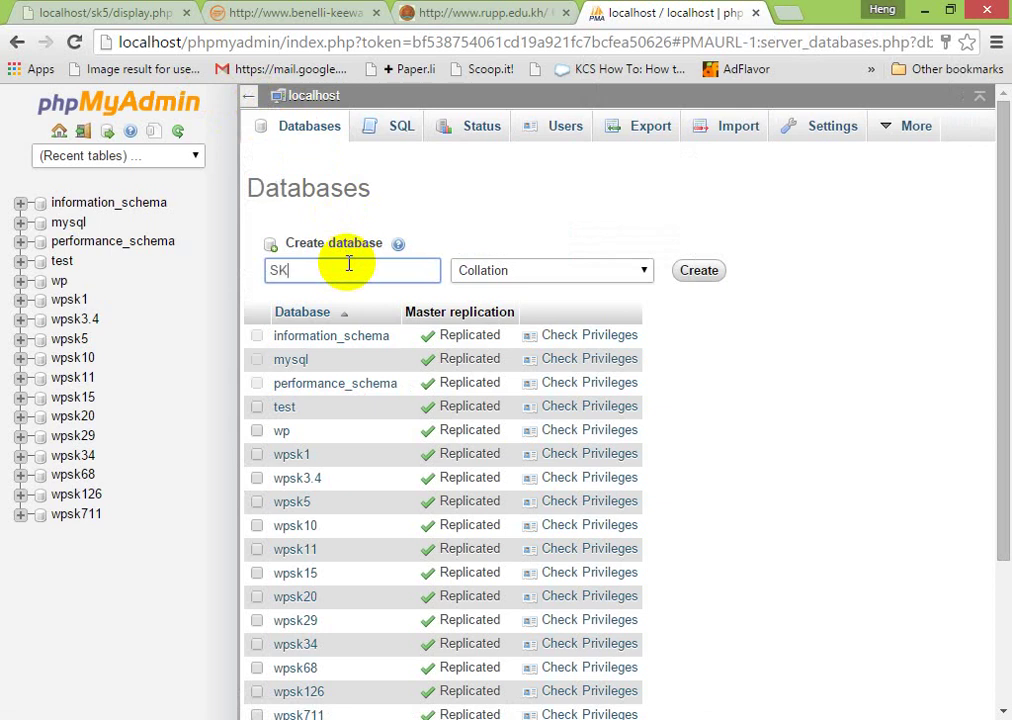
type("1")
key("BackSpace")
type("5")
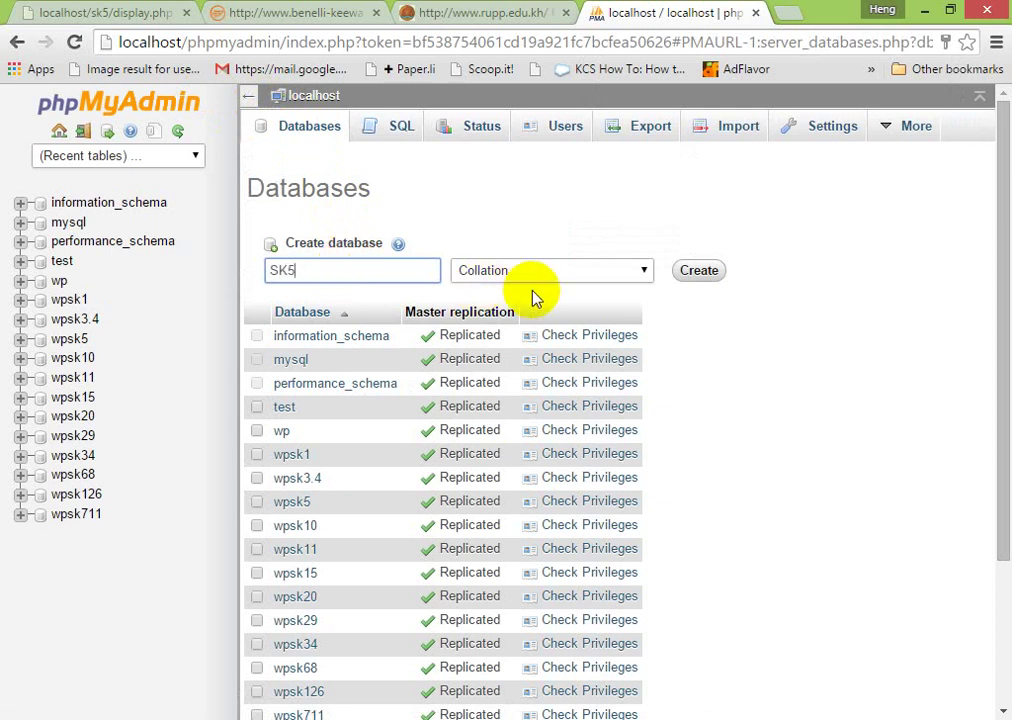
left_click(698, 272)
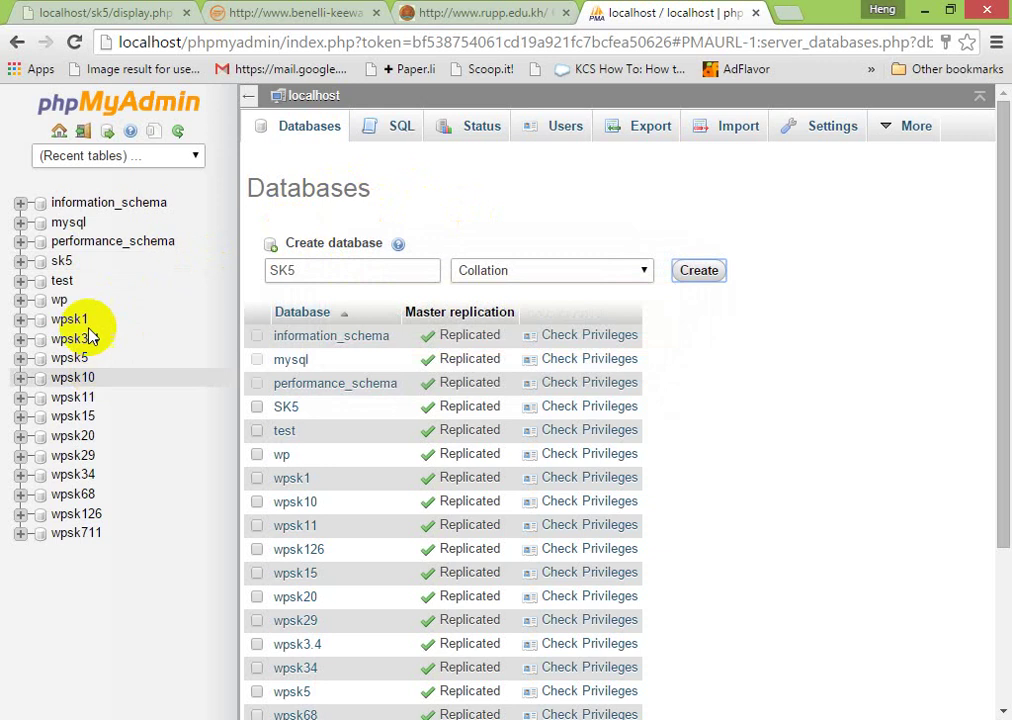
left_click(60, 266)
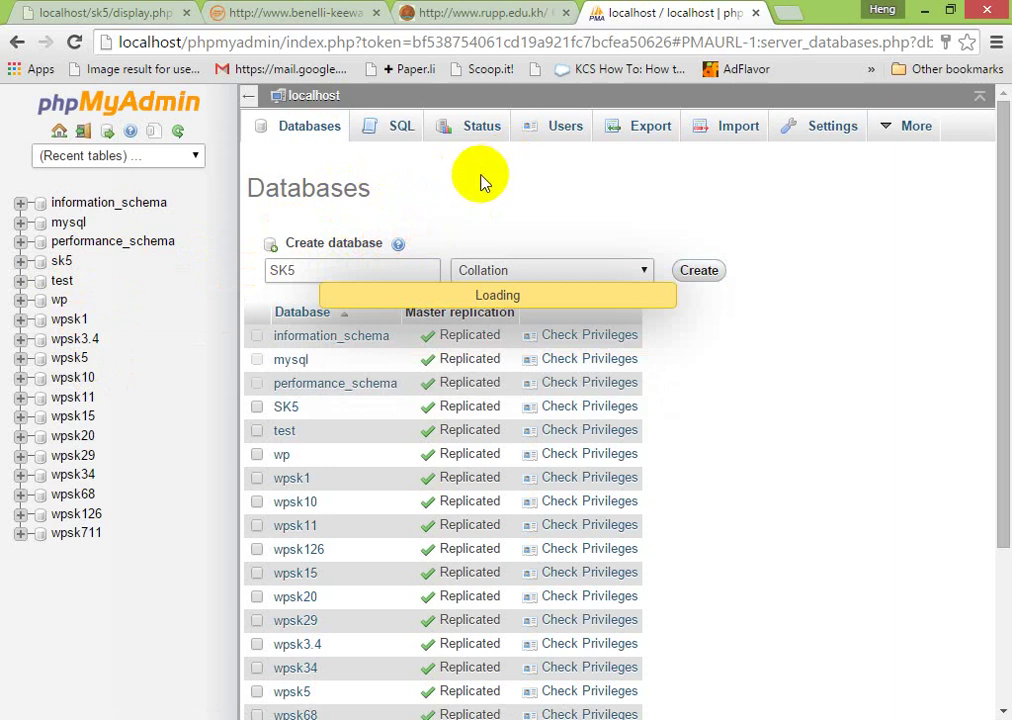
left_click(310, 136)
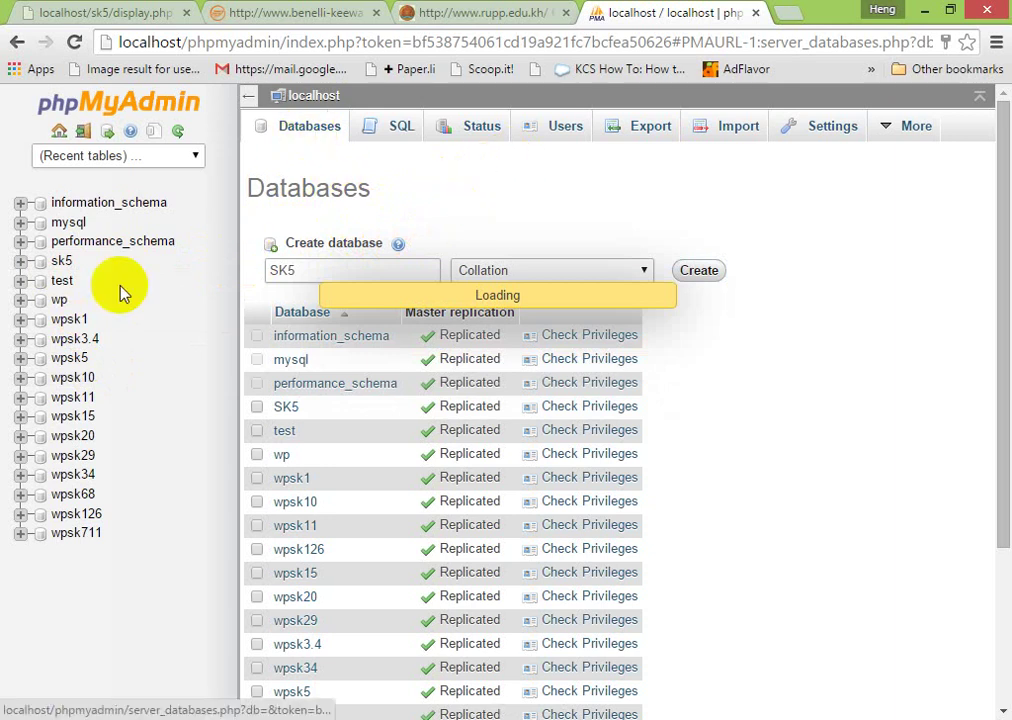
- Open sk5 and enter tbl_student as the new table's name
left_click(61, 262)
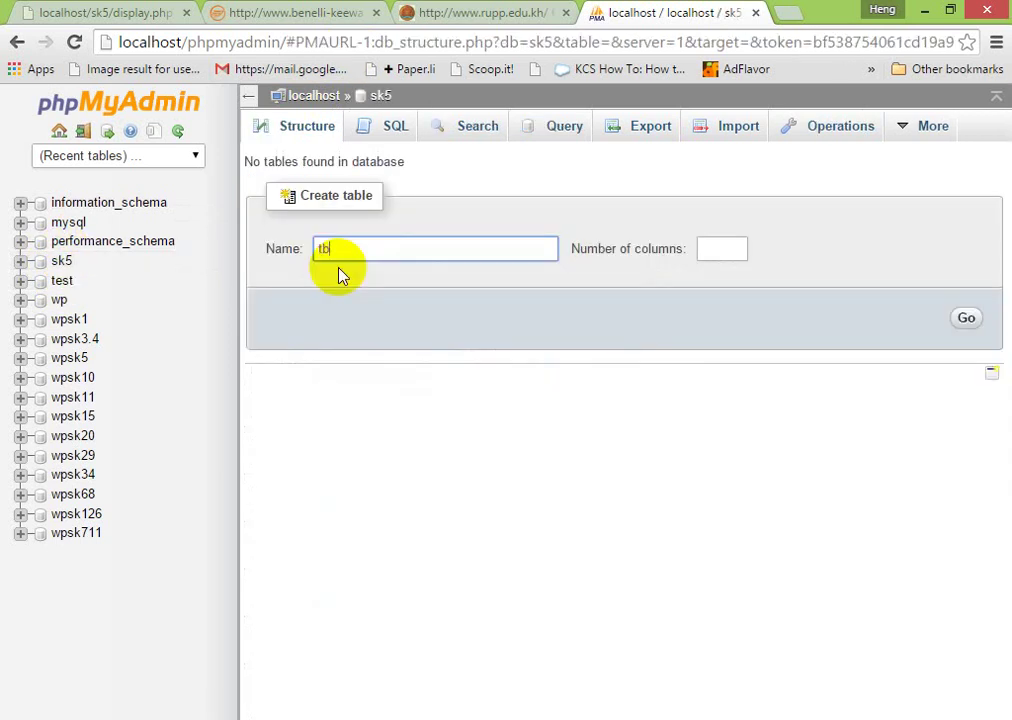
type("dent")
key("Tab")
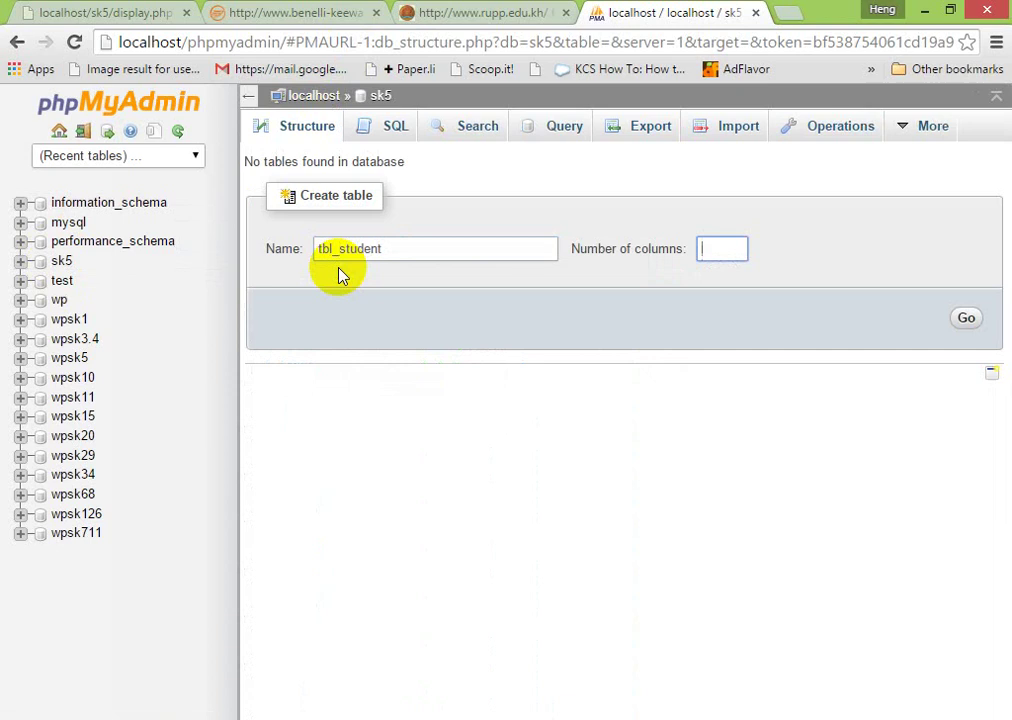
- Open Notepad and list the columns id, name, sex and score on separate lines
key("super+r")
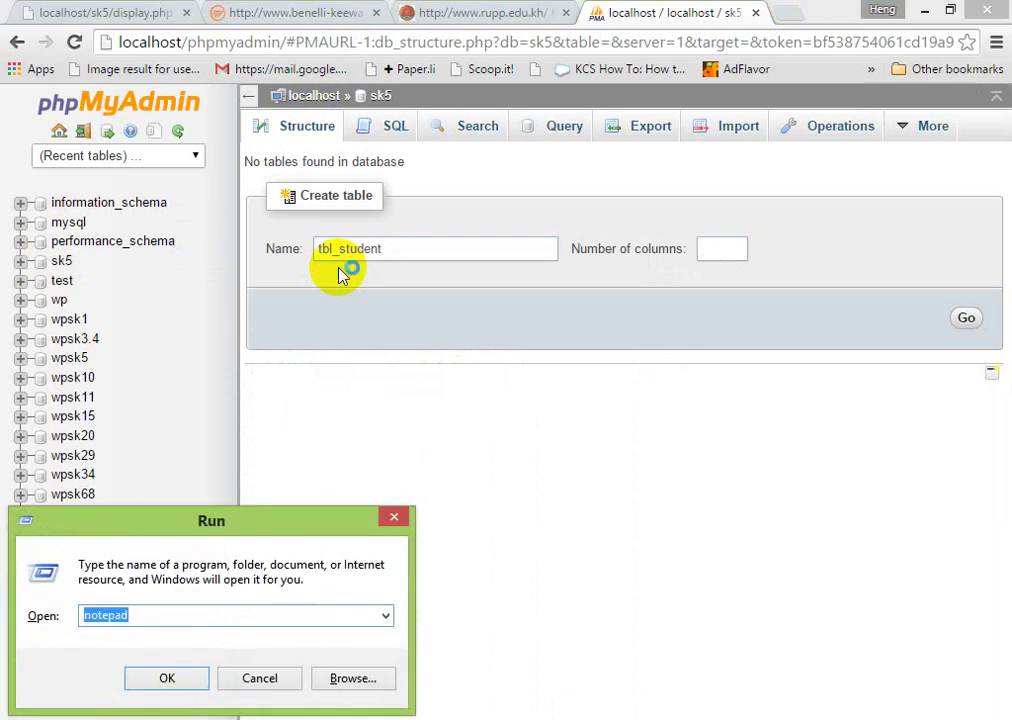
key("Return")
type("id")
key("Return")
type("name")
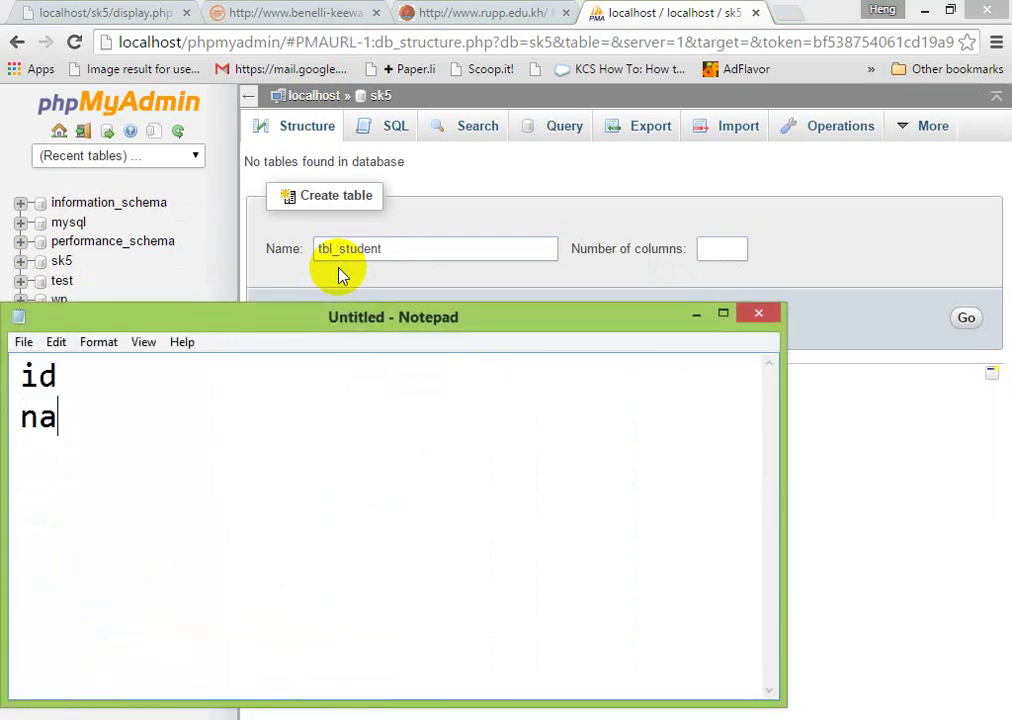
key("Return")
type("sex")
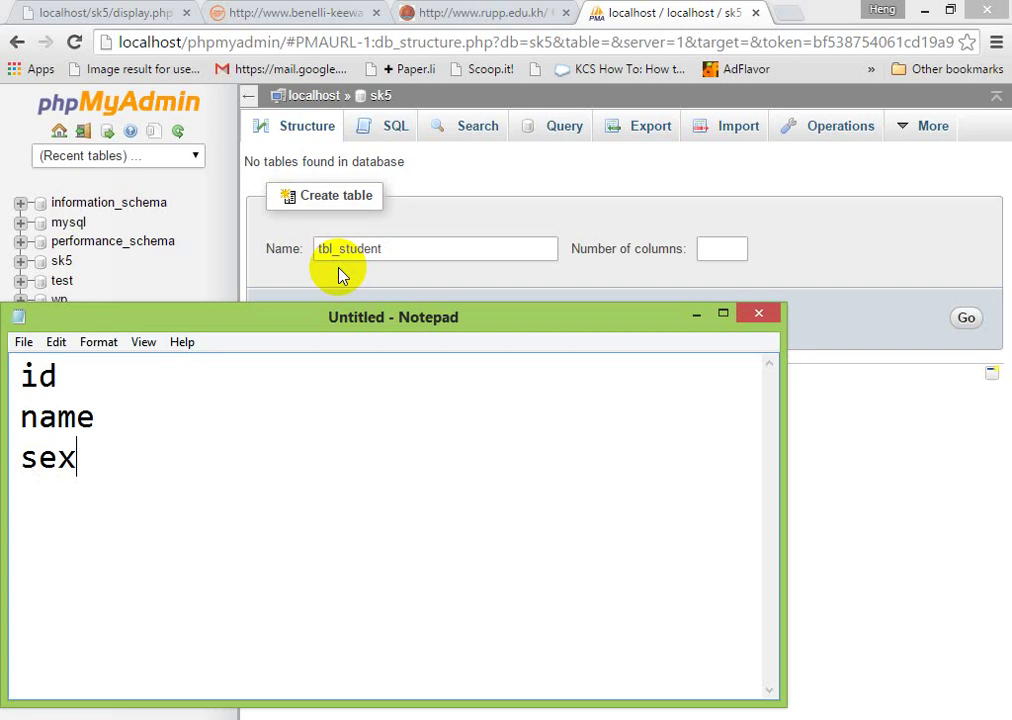
key("Return")
type("a")
key("BackSpace")
type("age")
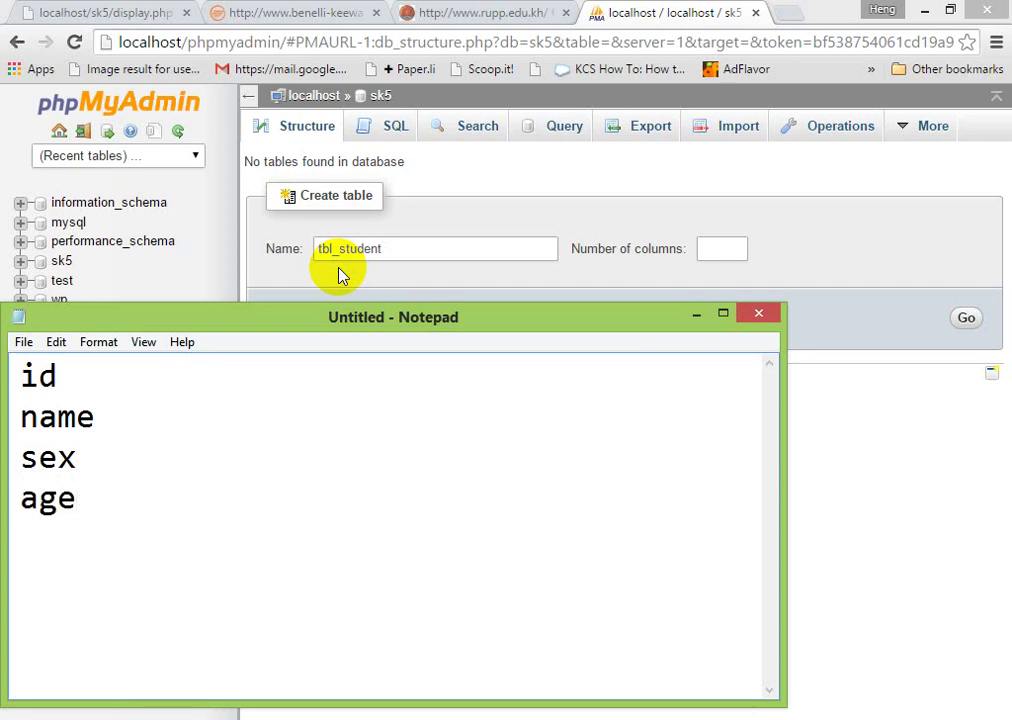
key("BackSpace")
key("BackSpace")
key("BackSpace")
type("score")
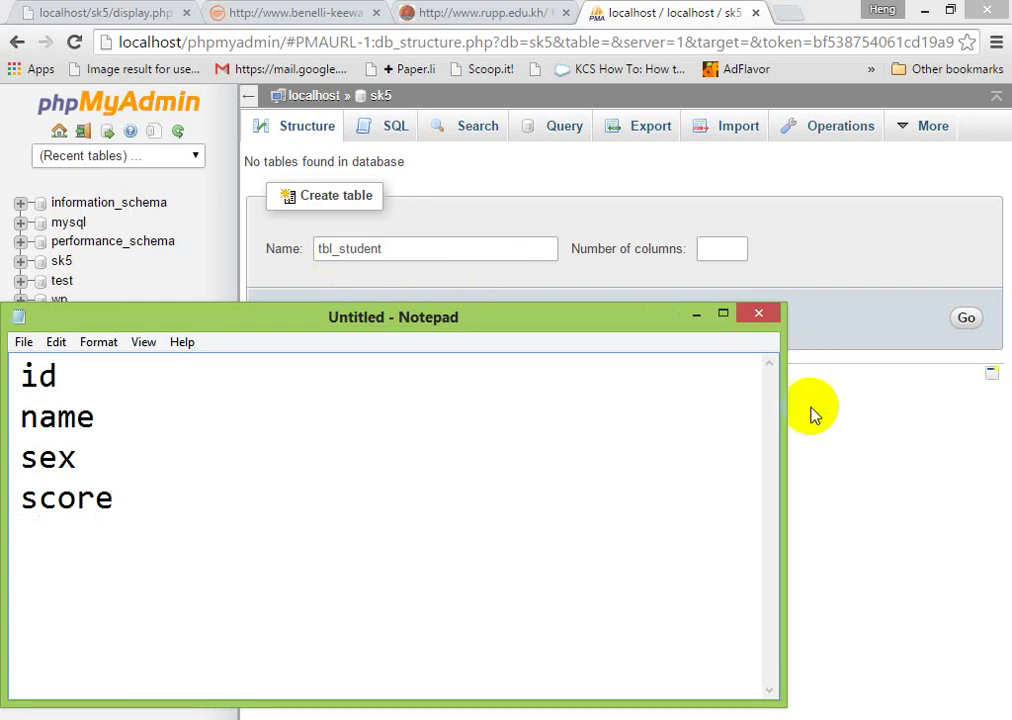
left_click(711, 248)
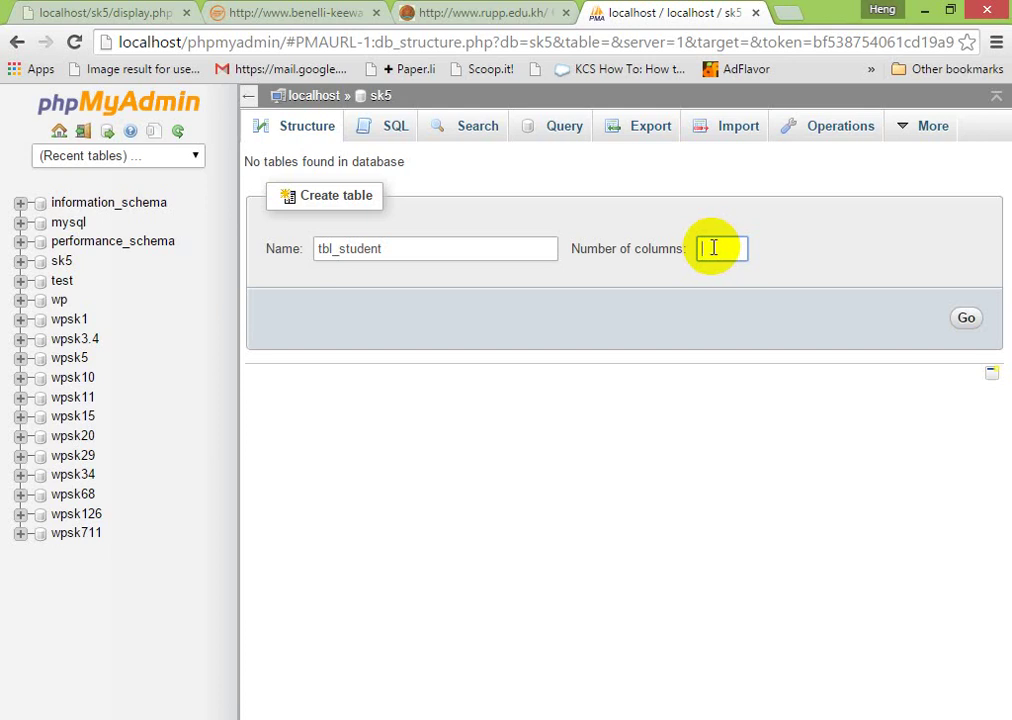
- Give tbl_student 4 columns and open its column-definition form
type("4")
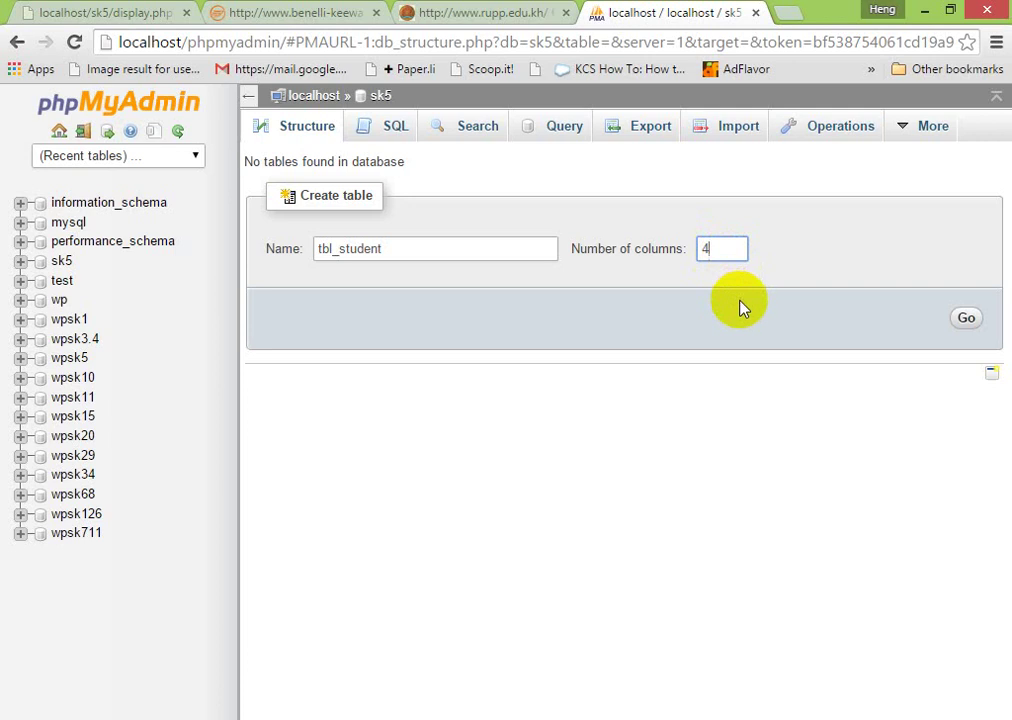
left_click(966, 318)
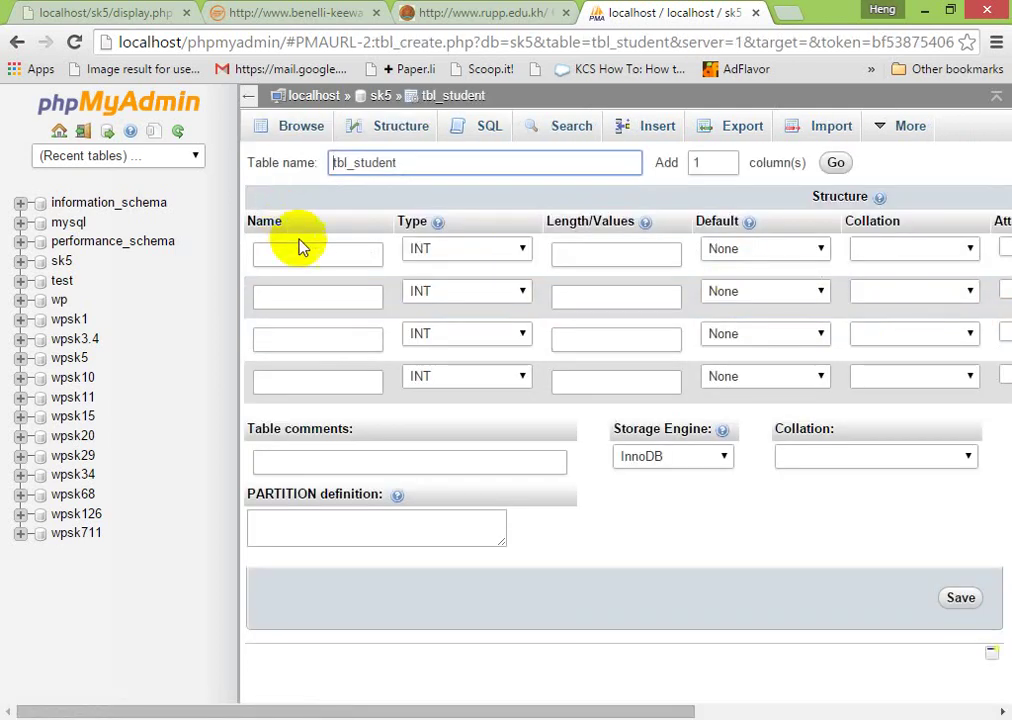
left_click(301, 251)
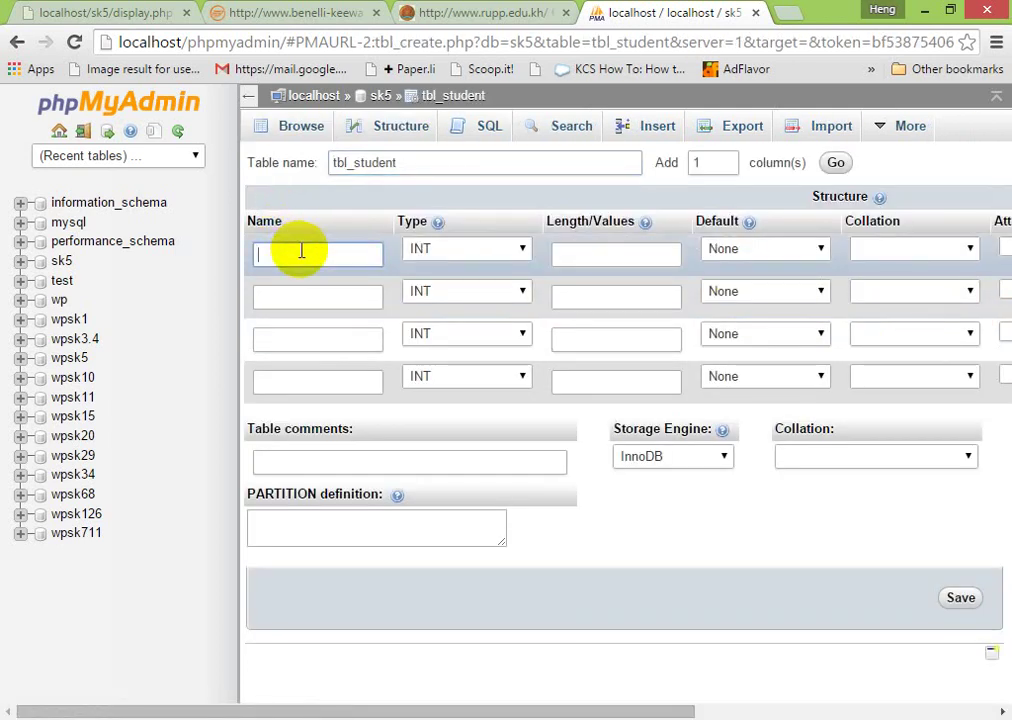
- Name column 1 st_id as INT and column 2 st_name as VARCHAR
type("st_id")
key("Tab")
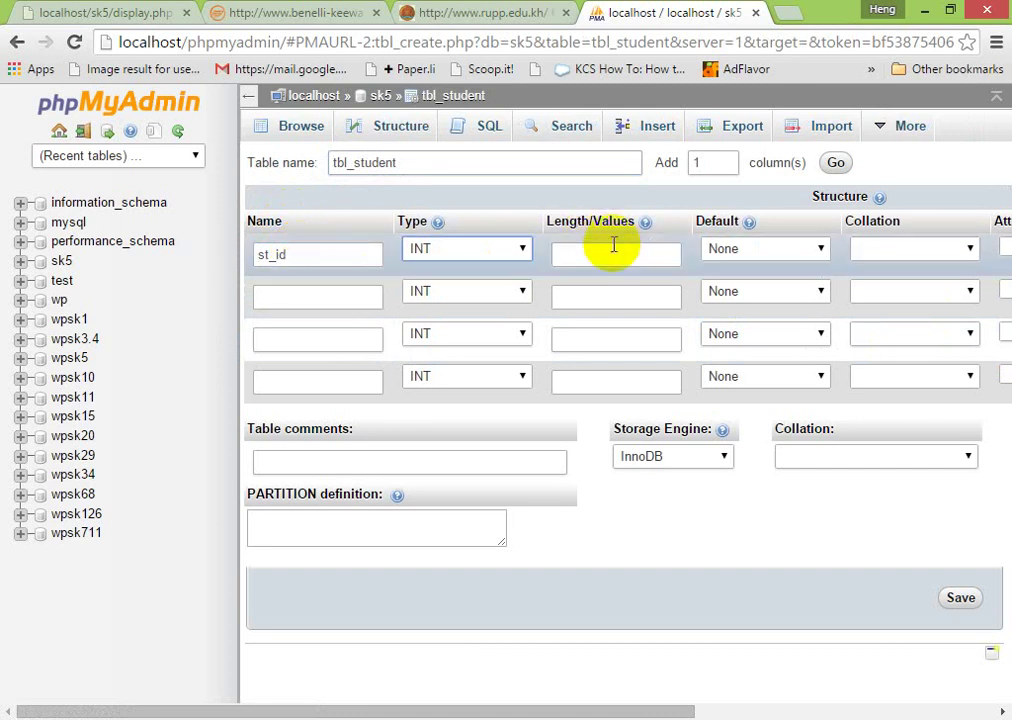
scroll(662, 252, "right", 5)
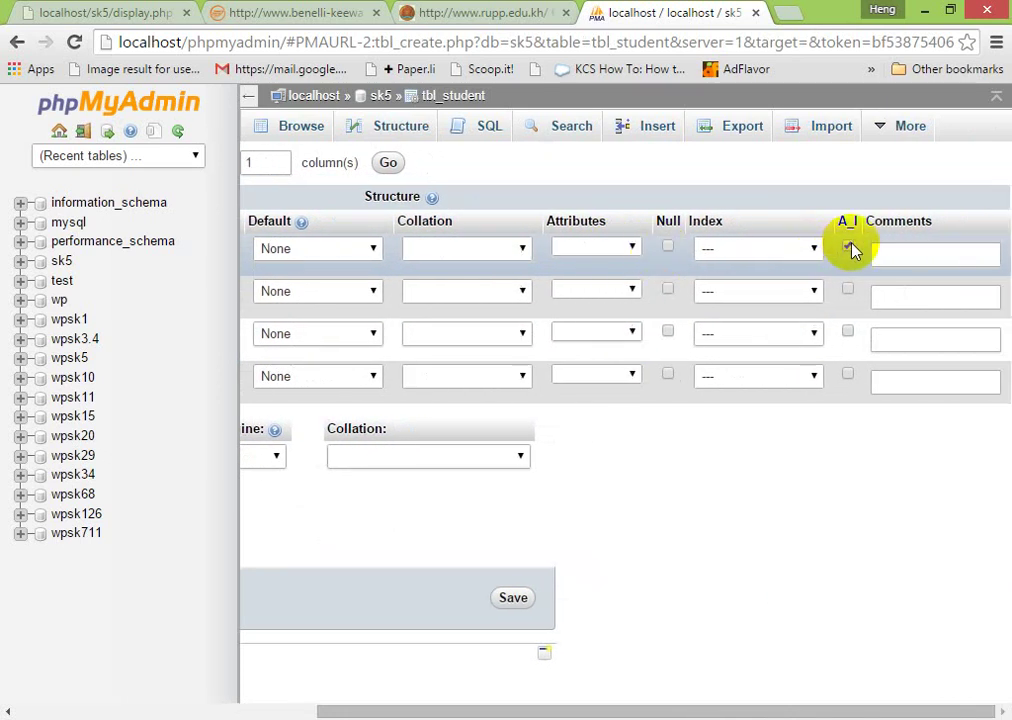
scroll(852, 250, "left", 5)
scroll(852, 250, "left", 1)
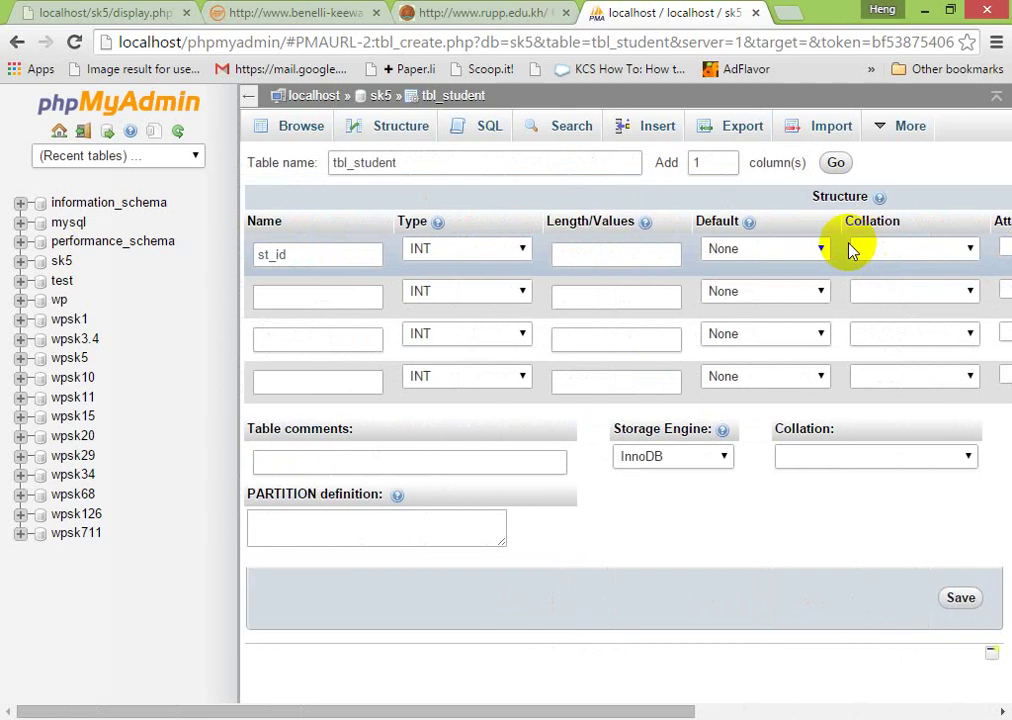
left_click(369, 297)
type("st")
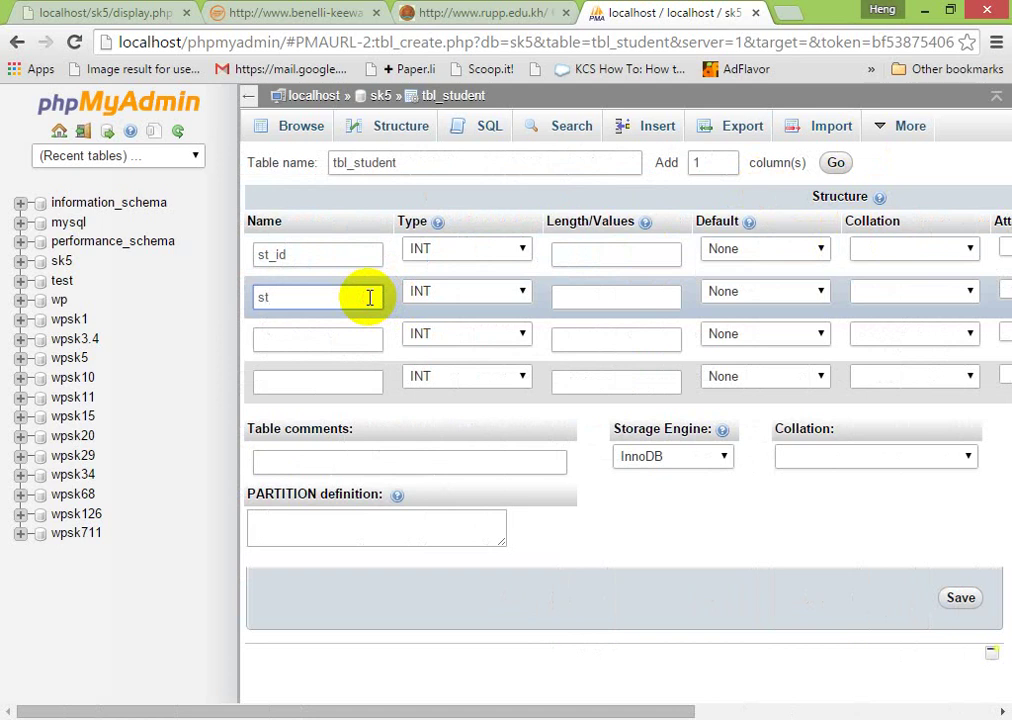
type("_name")
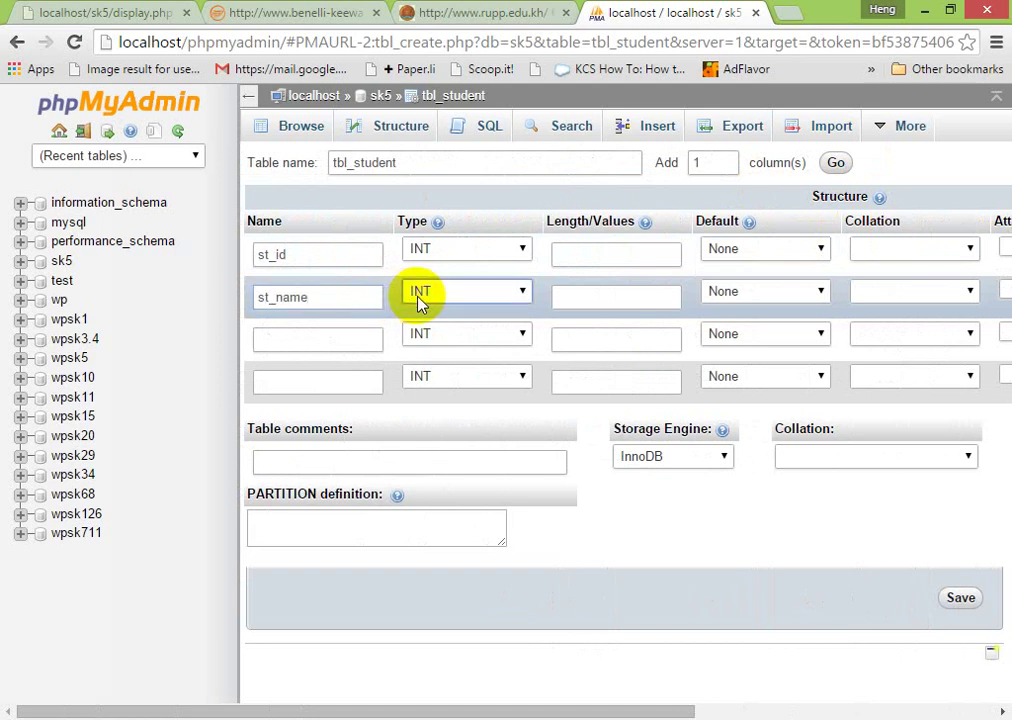
left_click(420, 297)
left_click(413, 296)
left_click(490, 428)
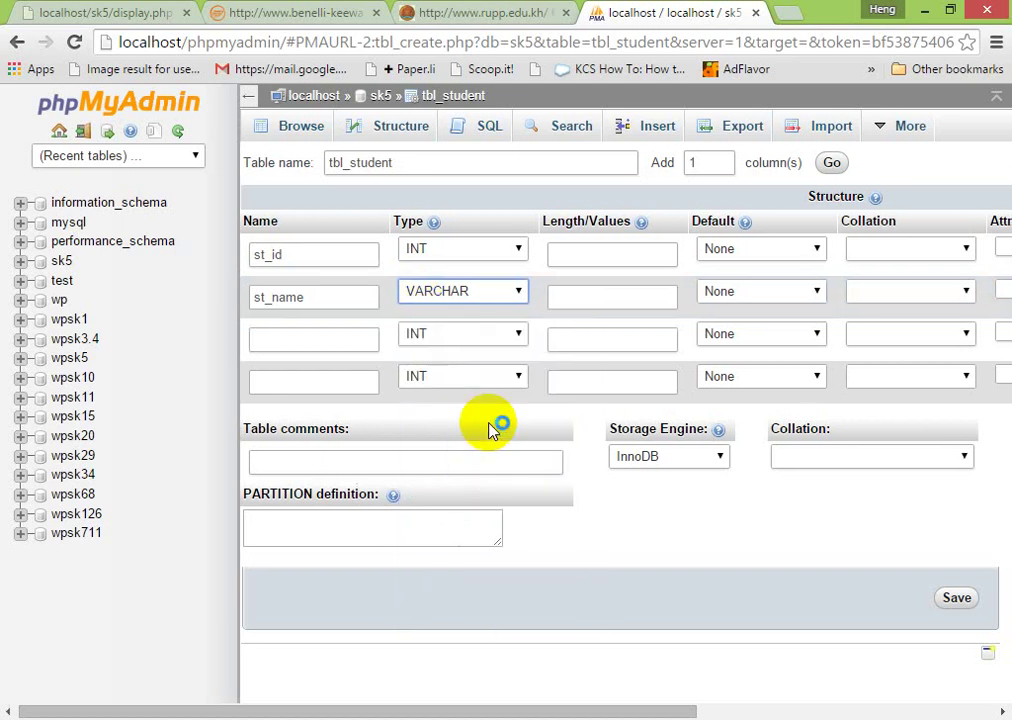
left_click(510, 291)
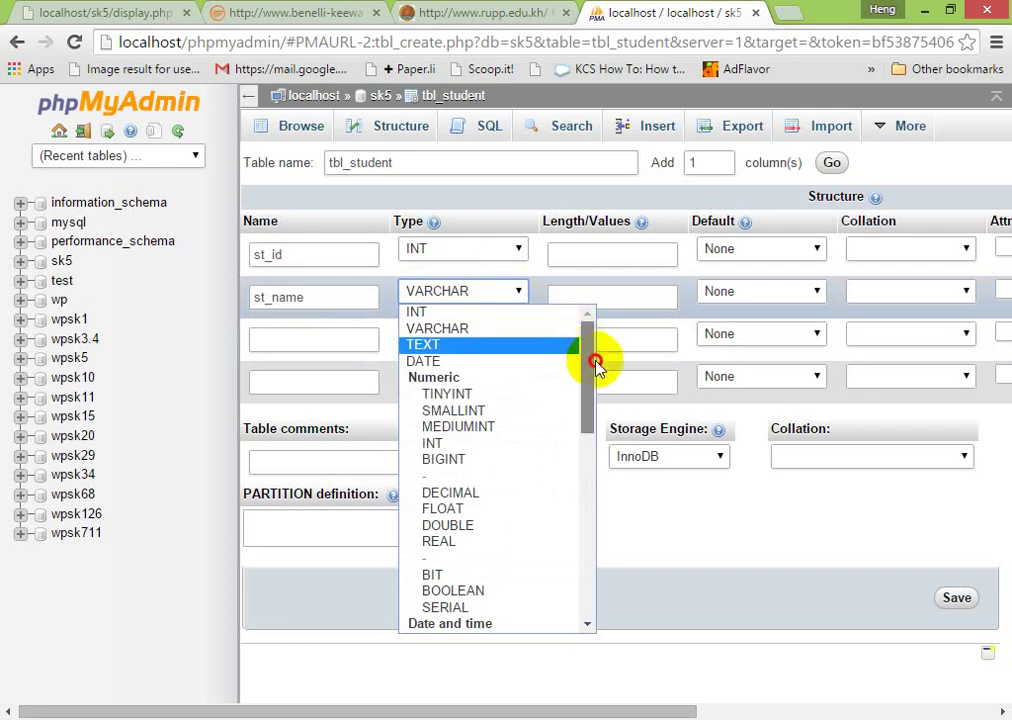
left_click_drag(591, 361, 611, 351)
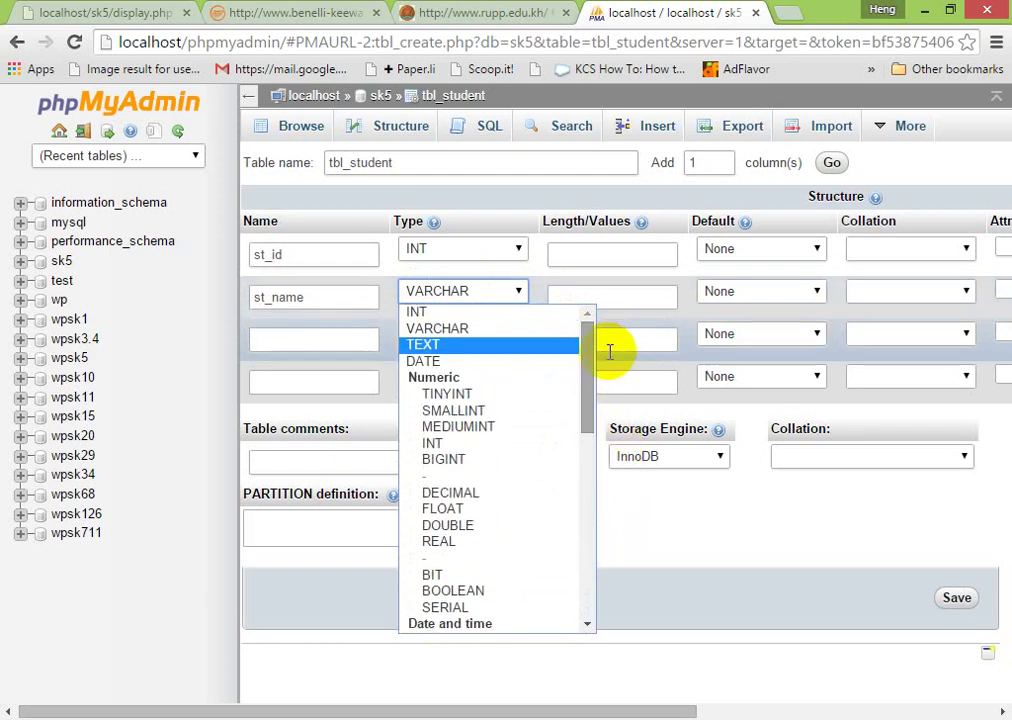
left_click(537, 337)
left_click(515, 288)
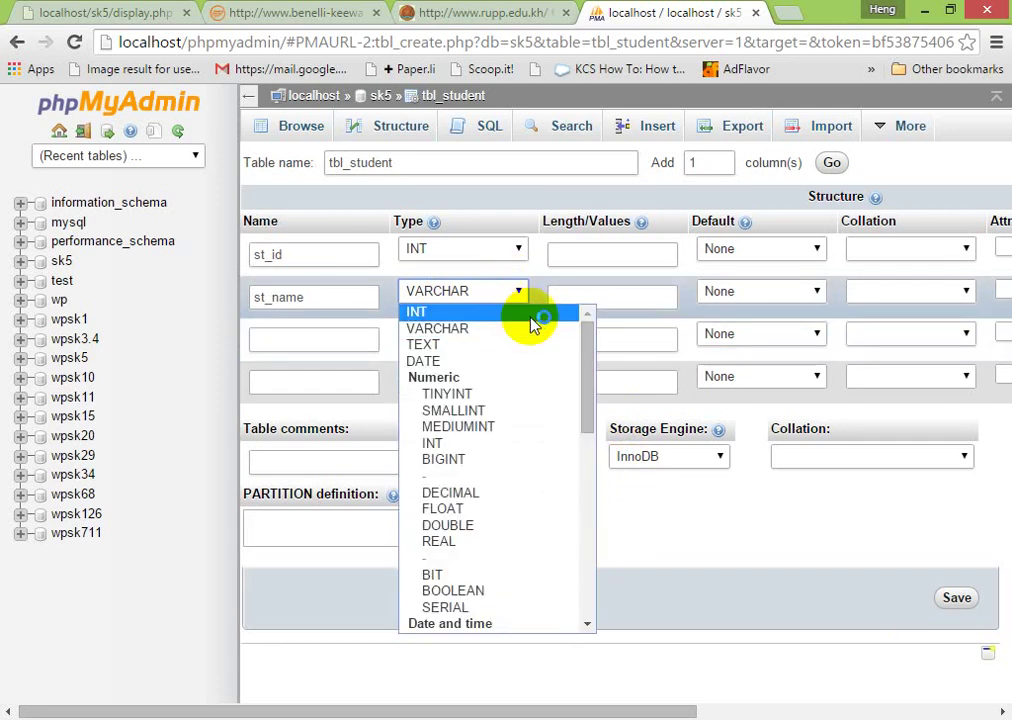
left_click_drag(585, 357, 539, 270)
left_click(539, 270)
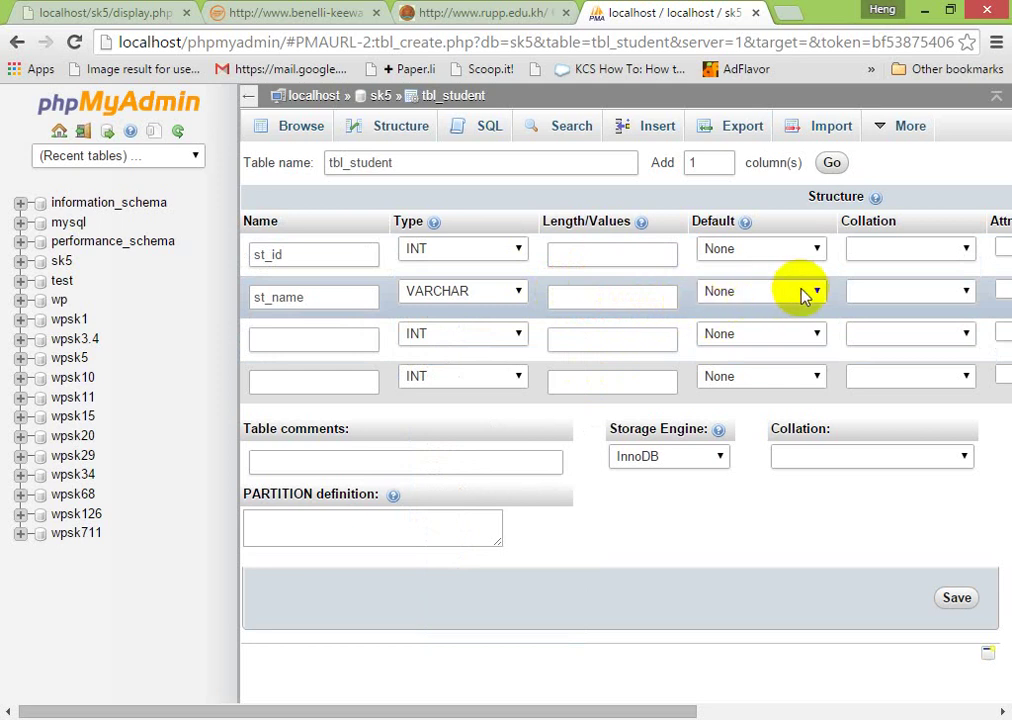
left_click(335, 347)
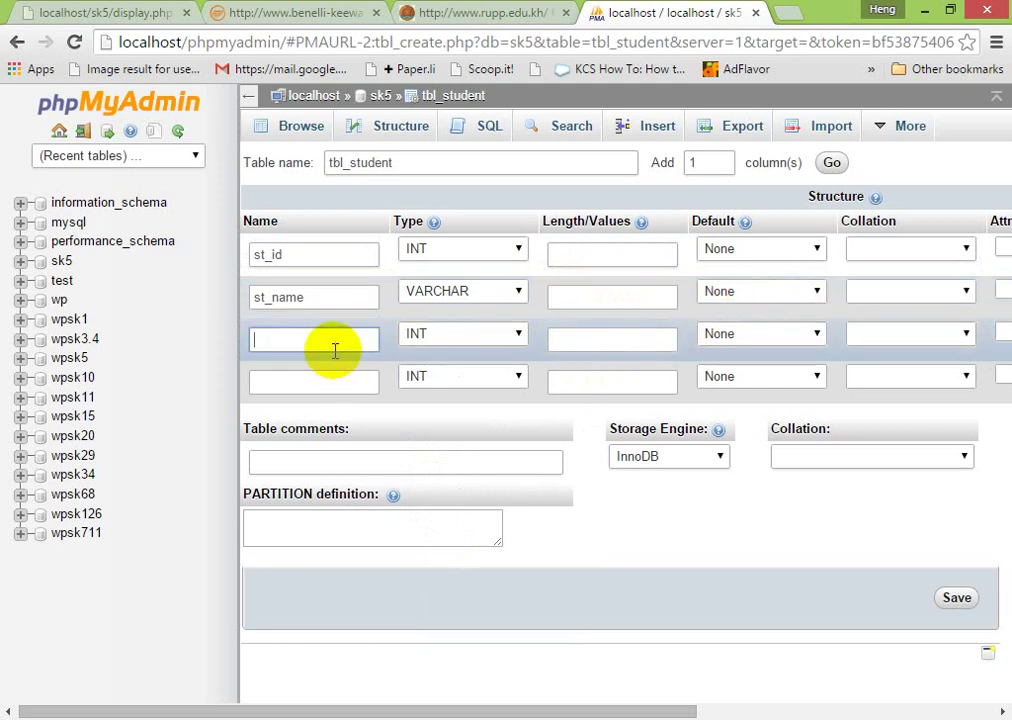
- Name the third column st_sex
type("s")
key("BackSpace")
type("st")
key("BackSpace")
type("ex")
key("BackSpace")
key("BackSpace")
key("BackSpace")
type("st+")
key("BackSpace")
type("_sex")
key("BackSpace")
key("BackSpace")
type("ex")
- Set st_sex's type to CHAR with length 1
left_click(420, 340)
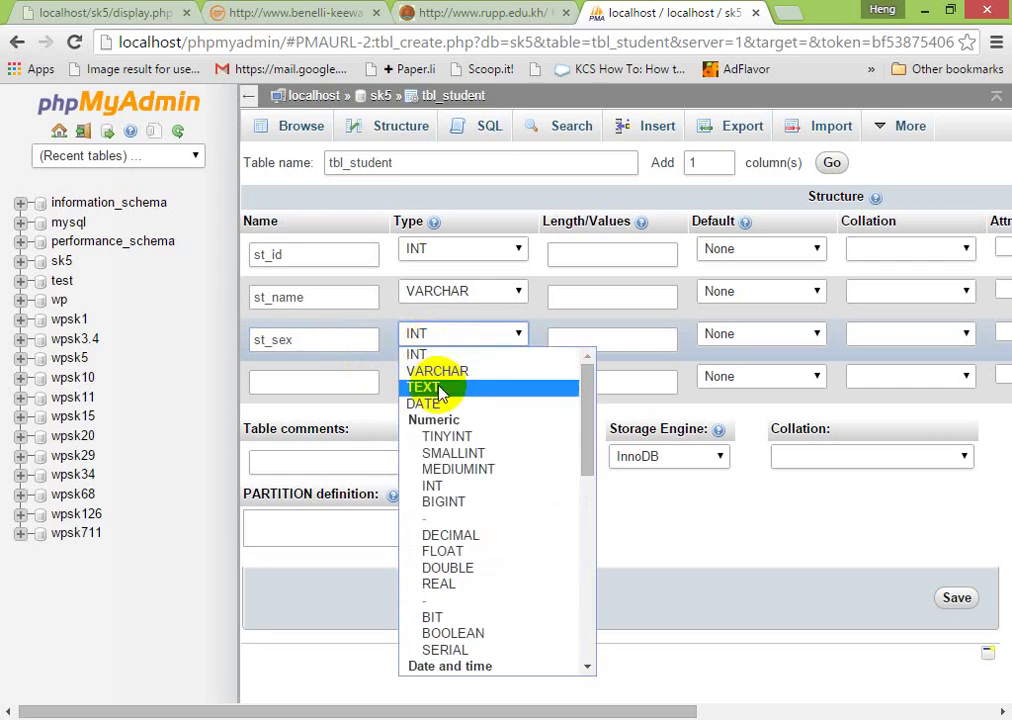
left_click(440, 388)
left_click(567, 342)
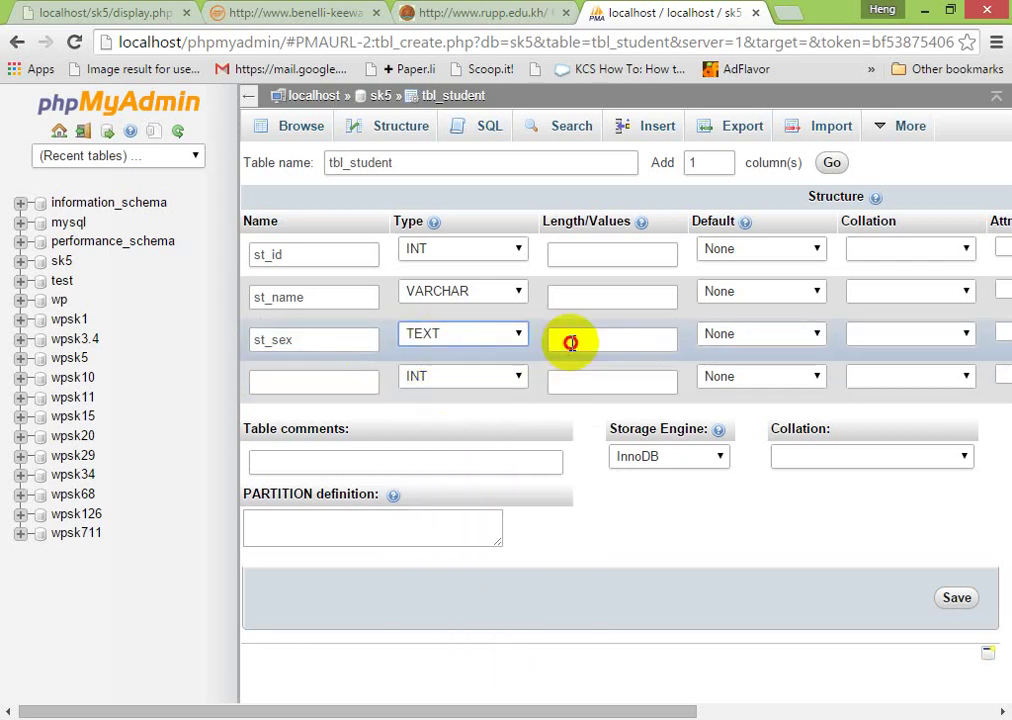
left_click(504, 341)
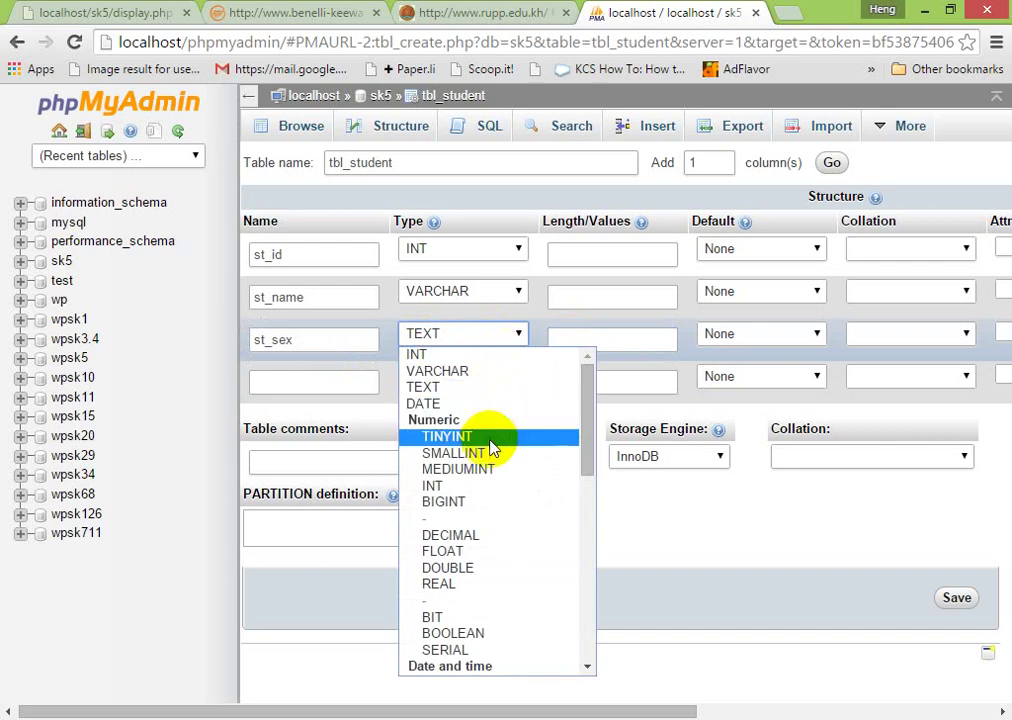
key("Escape")
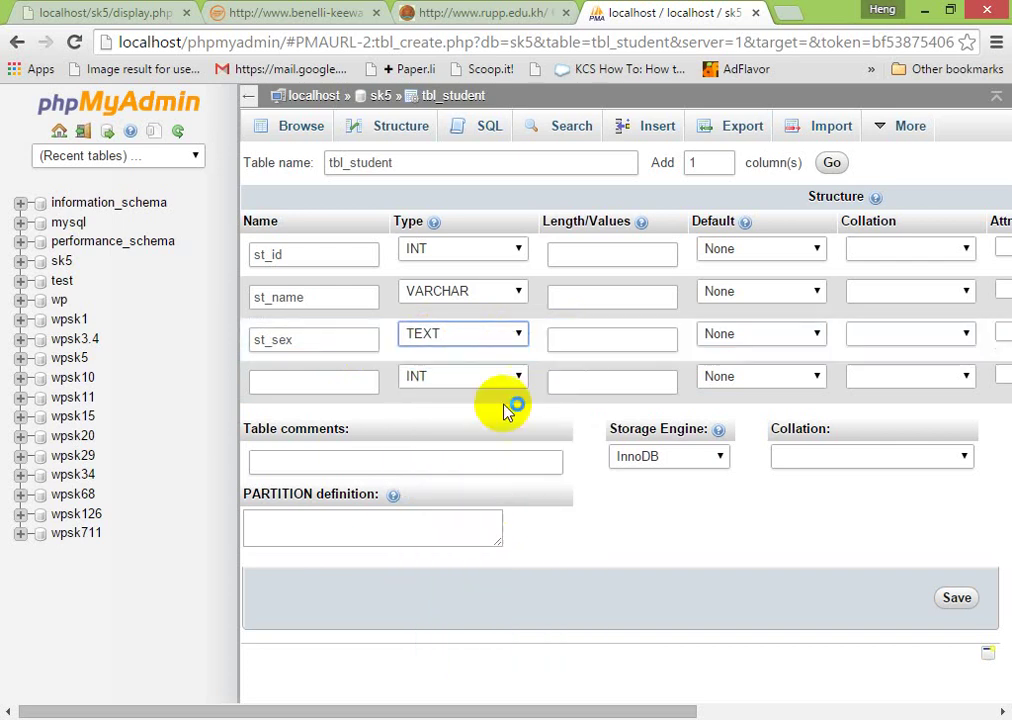
left_click(489, 341)
key("c")
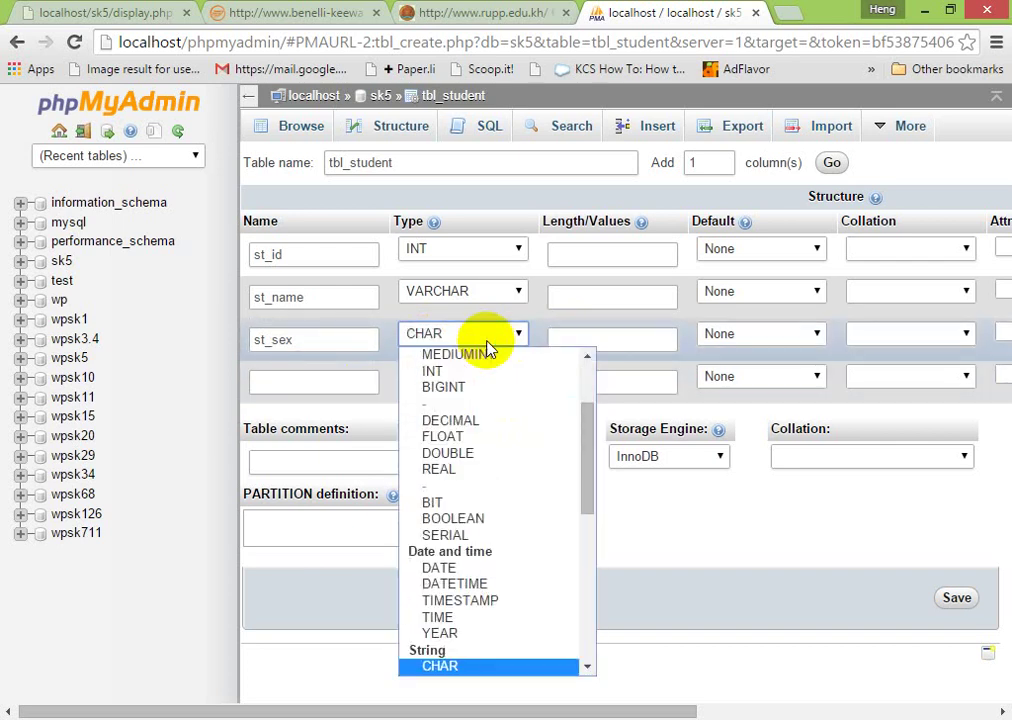
left_click(448, 667)
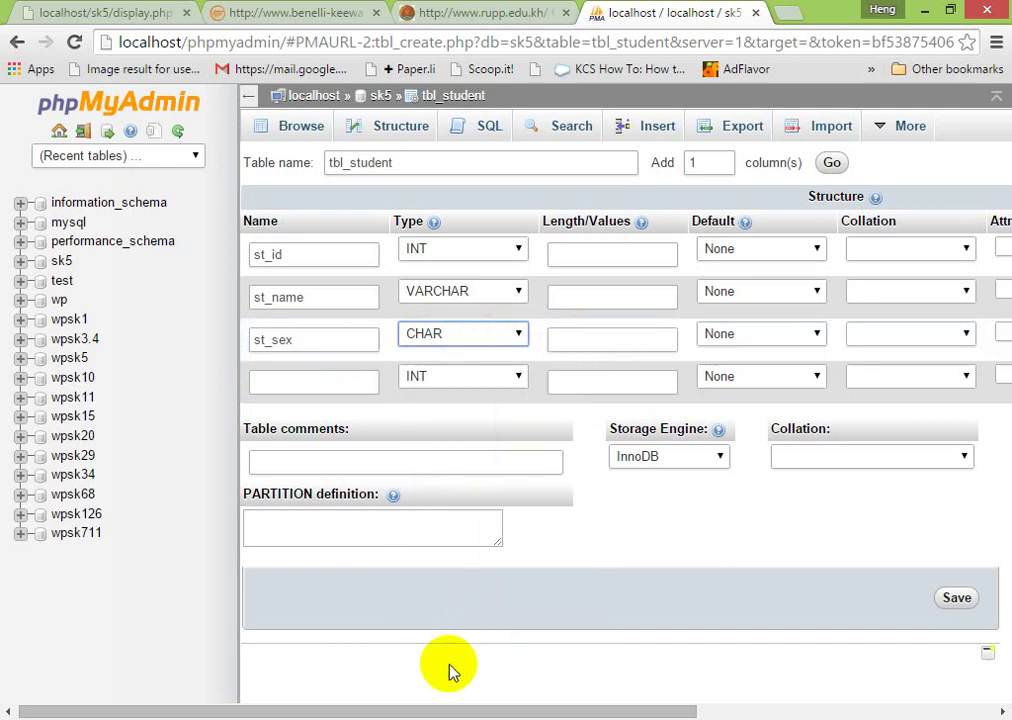
left_click(597, 338)
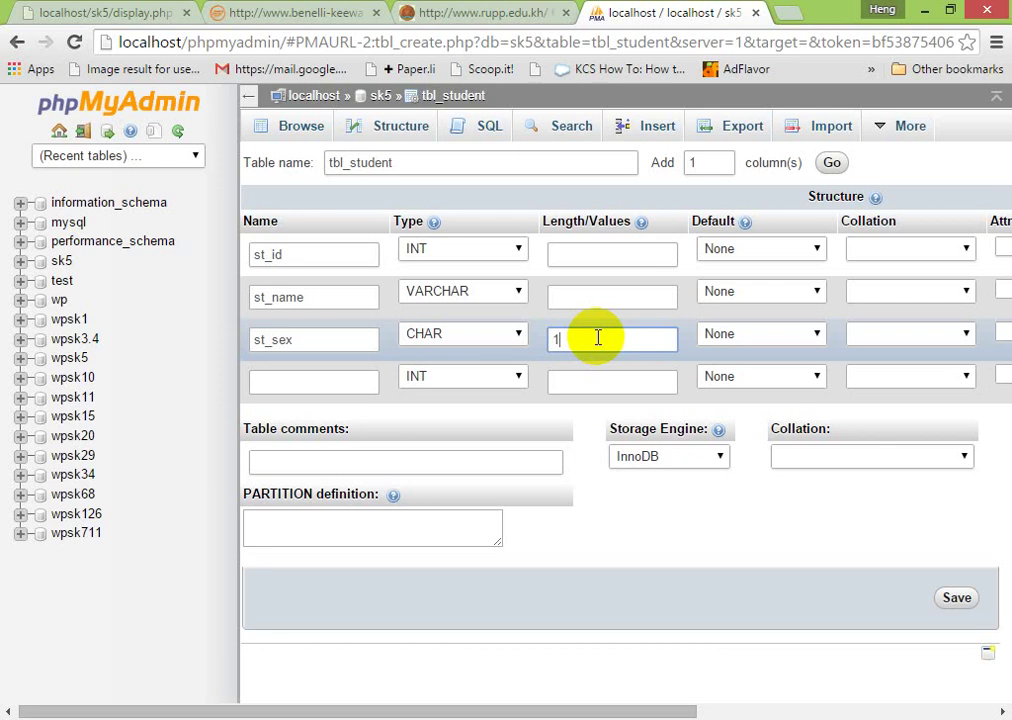
- Add the fourth column st_score as FLOAT and give st_name length 200
left_click(330, 388)
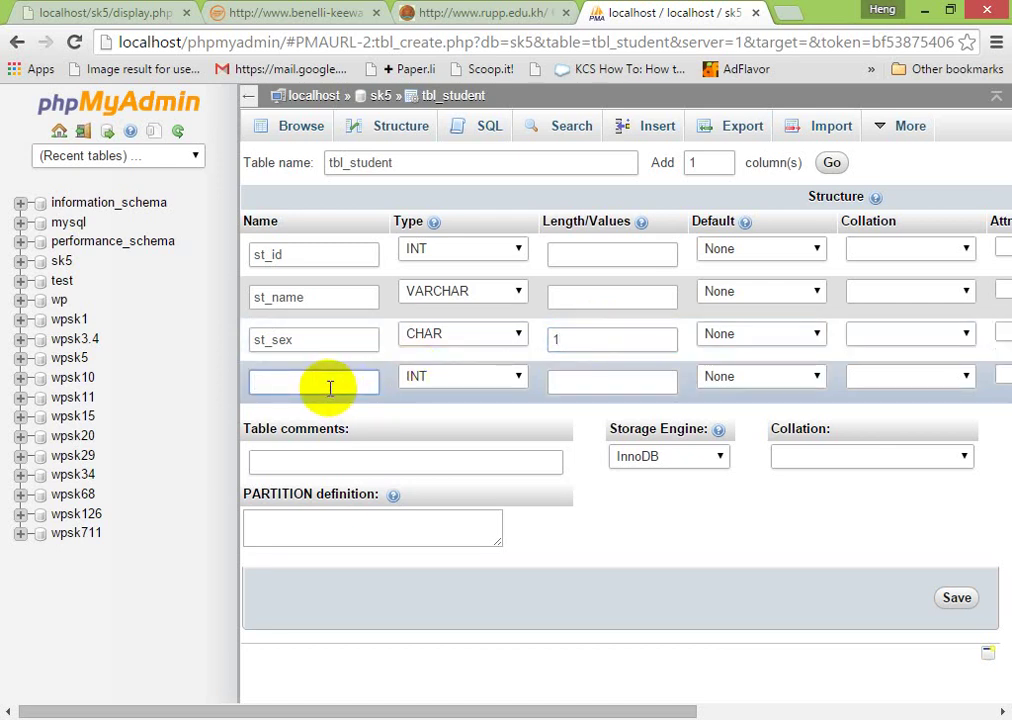
type("st_score")
left_click(487, 377)
key("f")
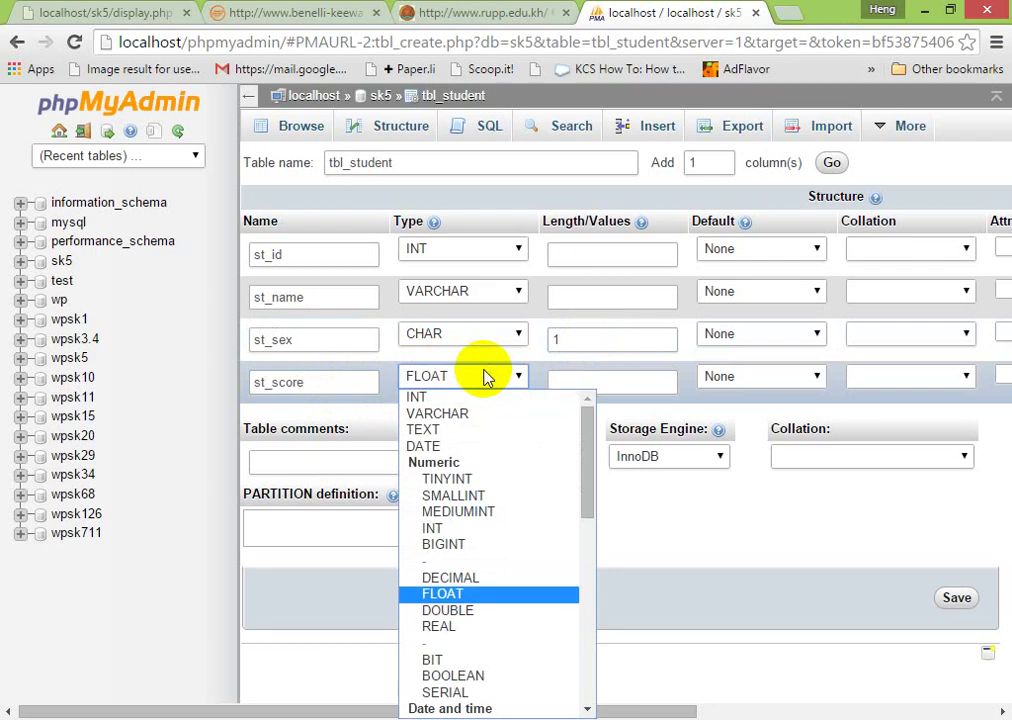
left_click(458, 593)
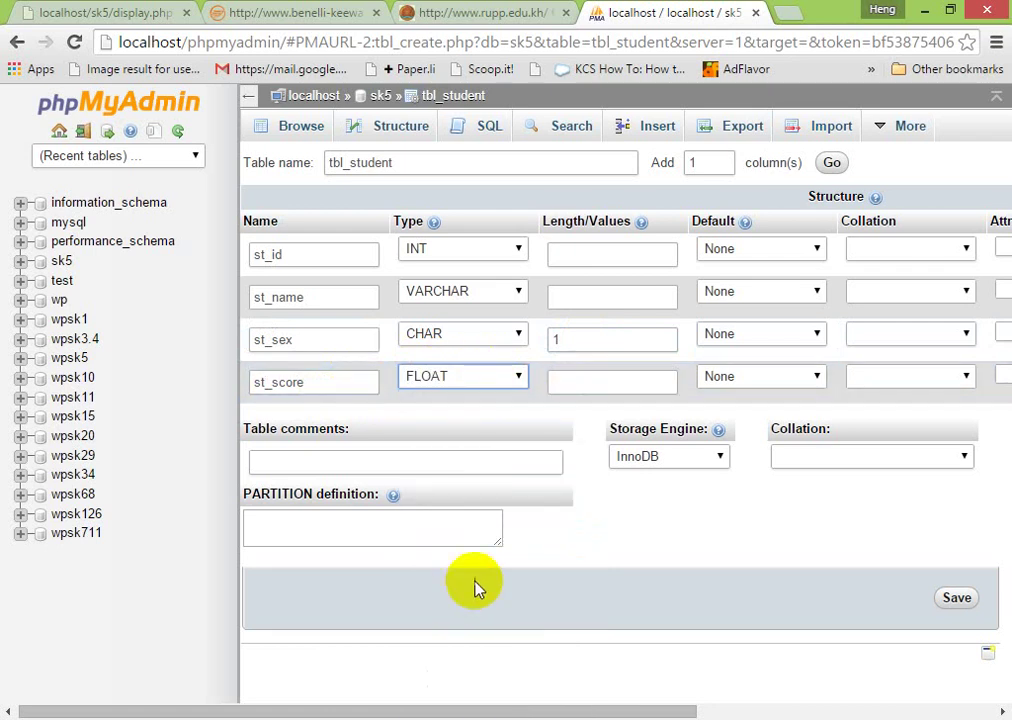
left_click(719, 536)
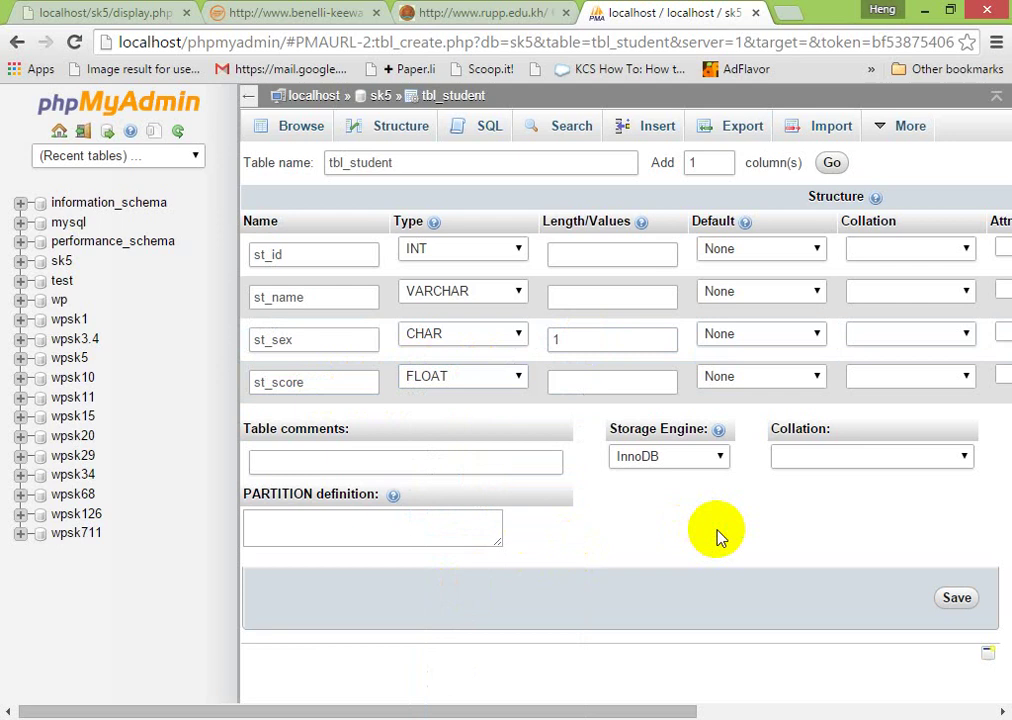
left_click(573, 297)
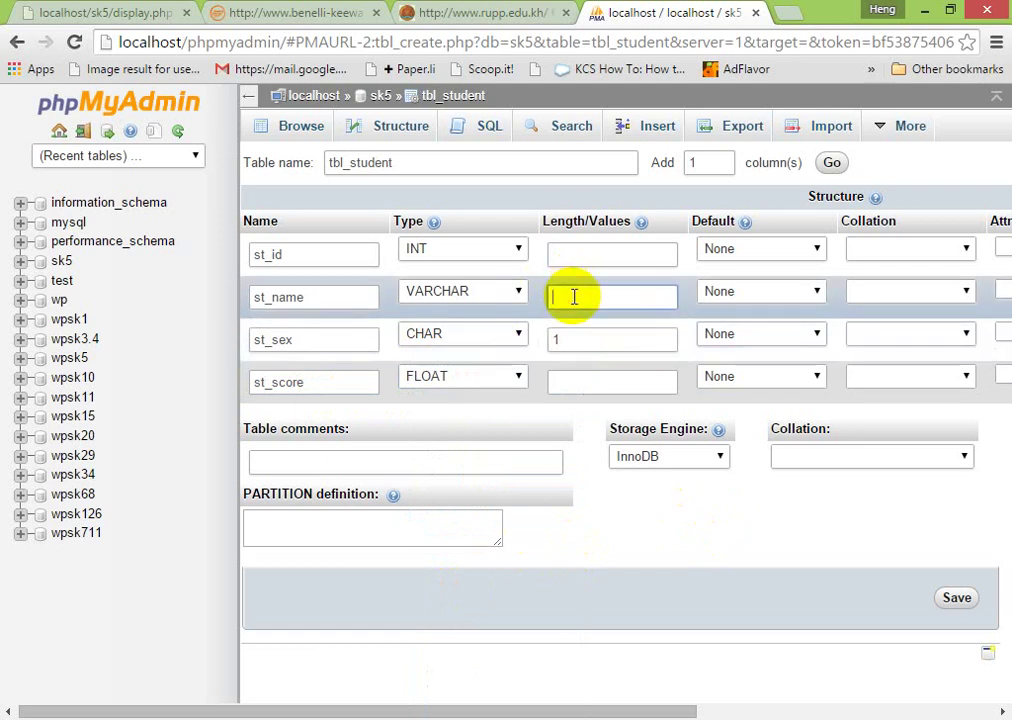
type("200")
- Save tbl_student and enter the first student's name with sex F and score 100
left_click(955, 600)
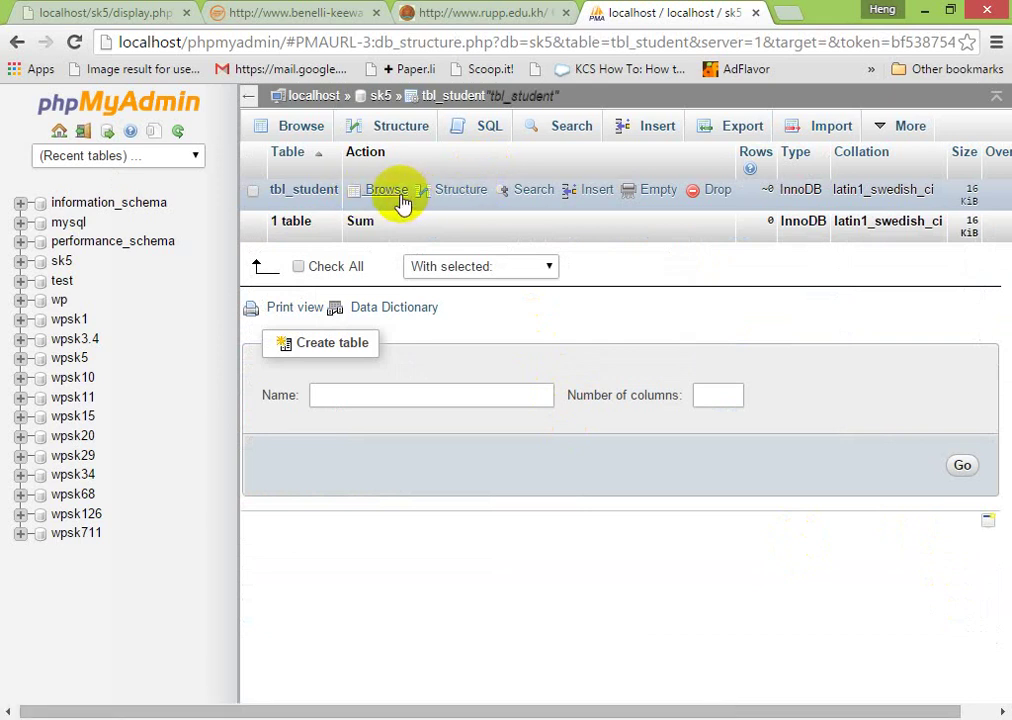
left_click(592, 195)
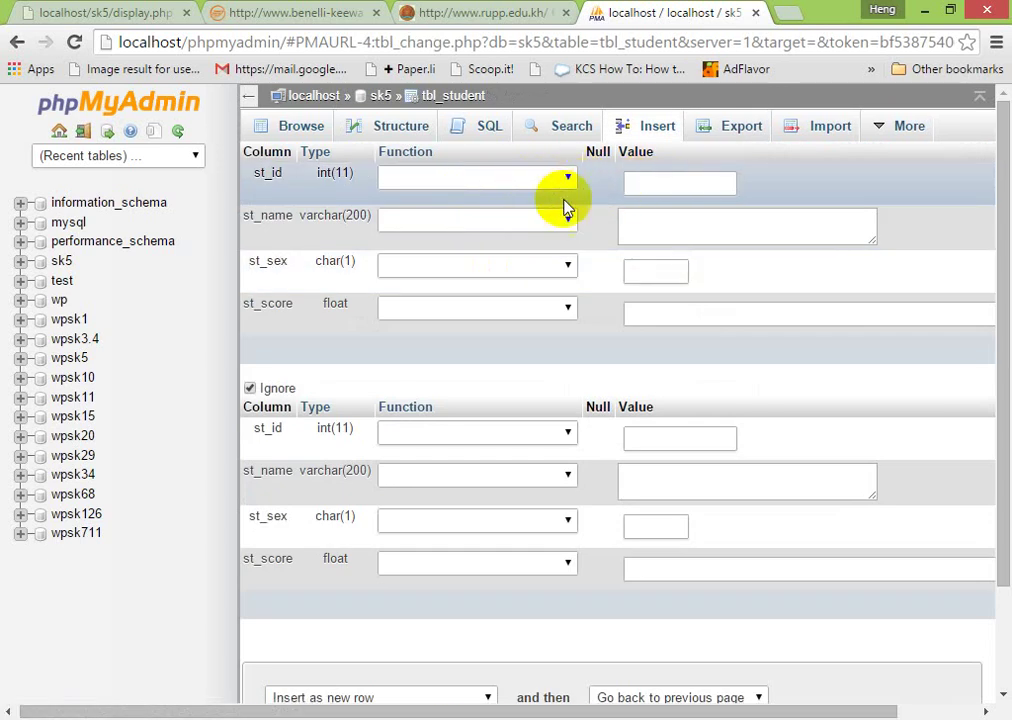
left_click(650, 231)
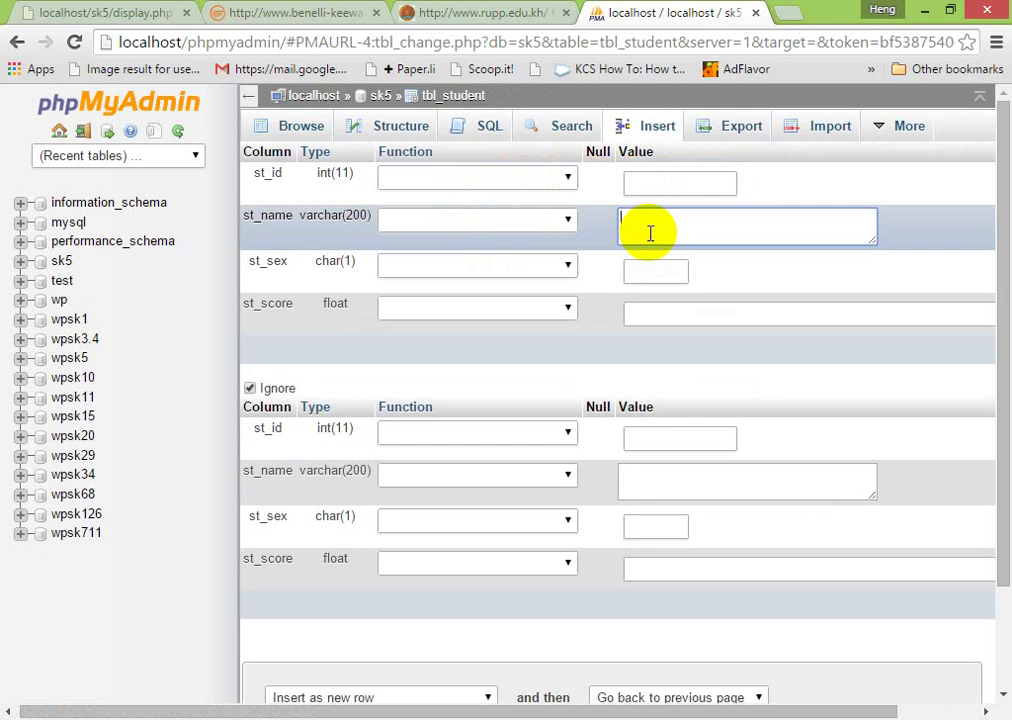
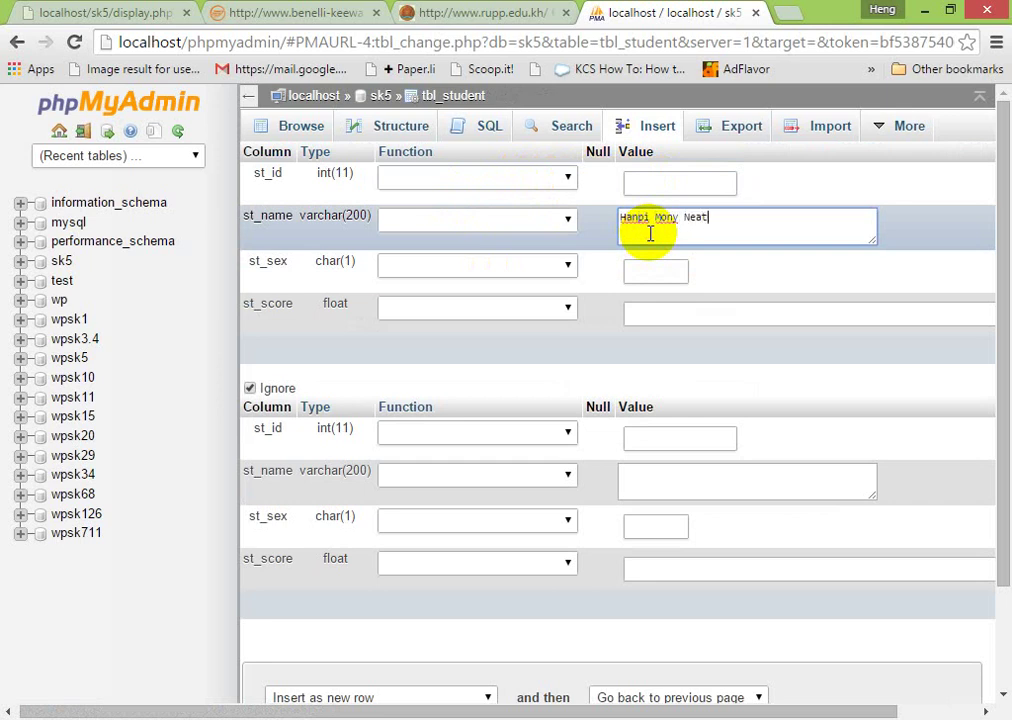
key("Tab")
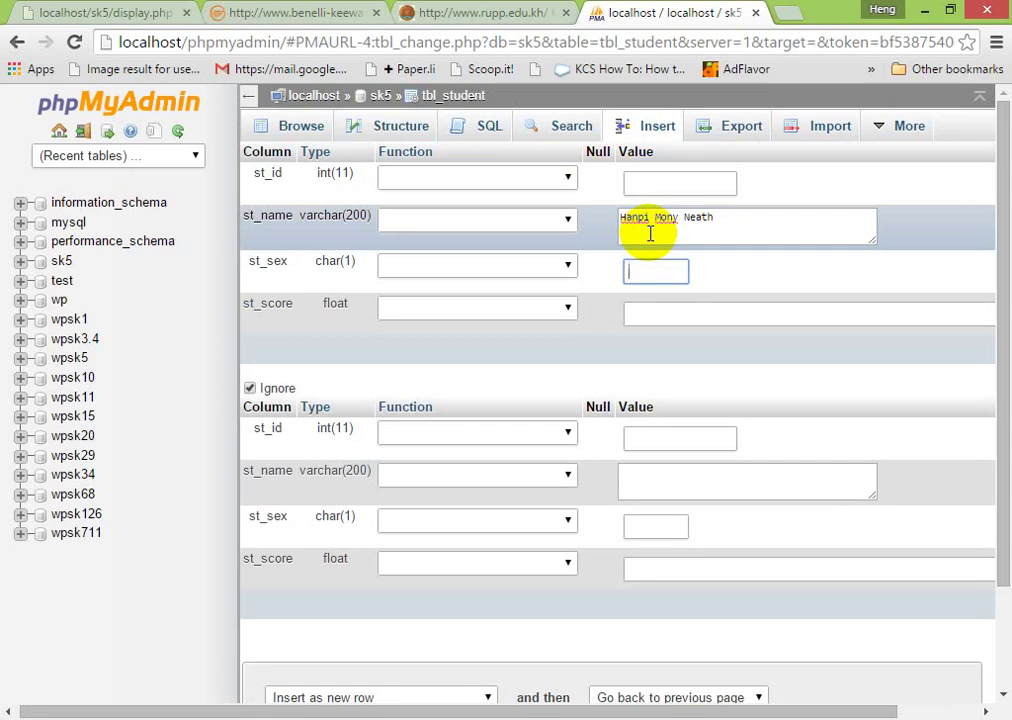
type("F")
key("Tab")
type("100")
- Enter the second student's name with sex M and score 90
key("Tab")
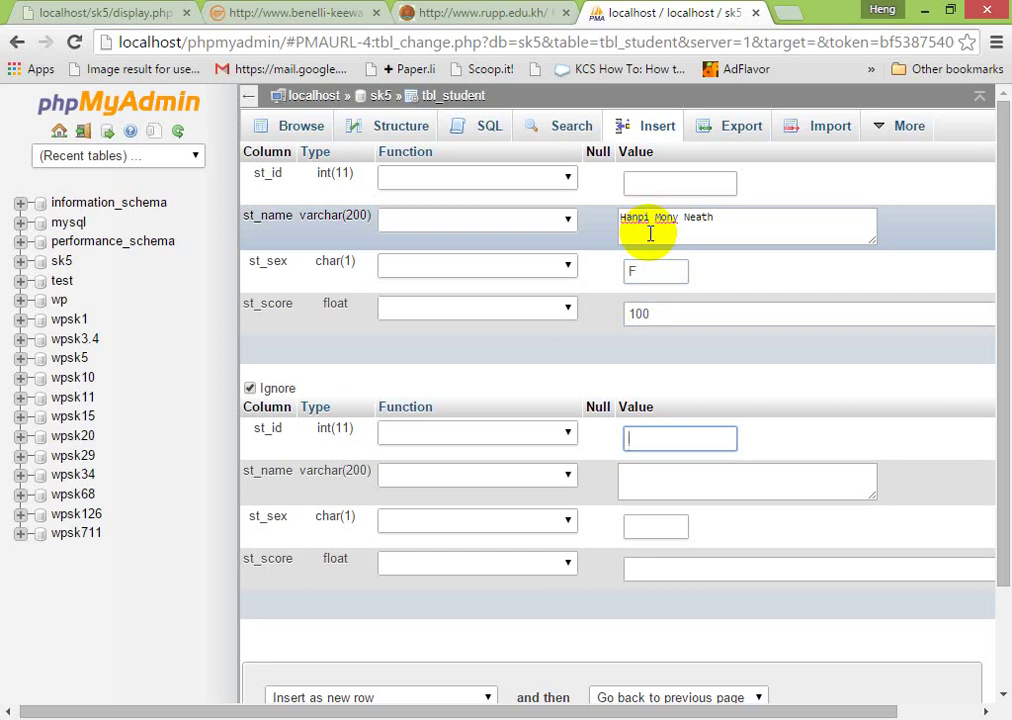
type("V")
key("BackSpace")
type("Touch V")
key("BackSpace")
key("BackSpace")
key("BackSpace")
key("BackSpace")
key("BackSpace")
key("BackSpace")
key("BackSpace")
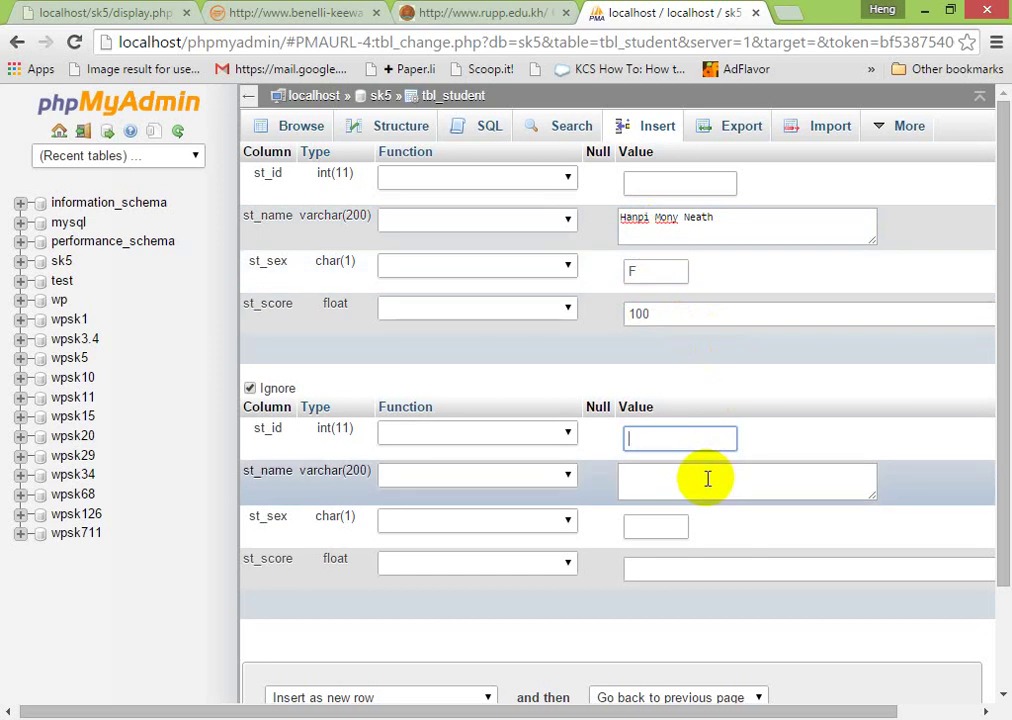
left_click(707, 478)
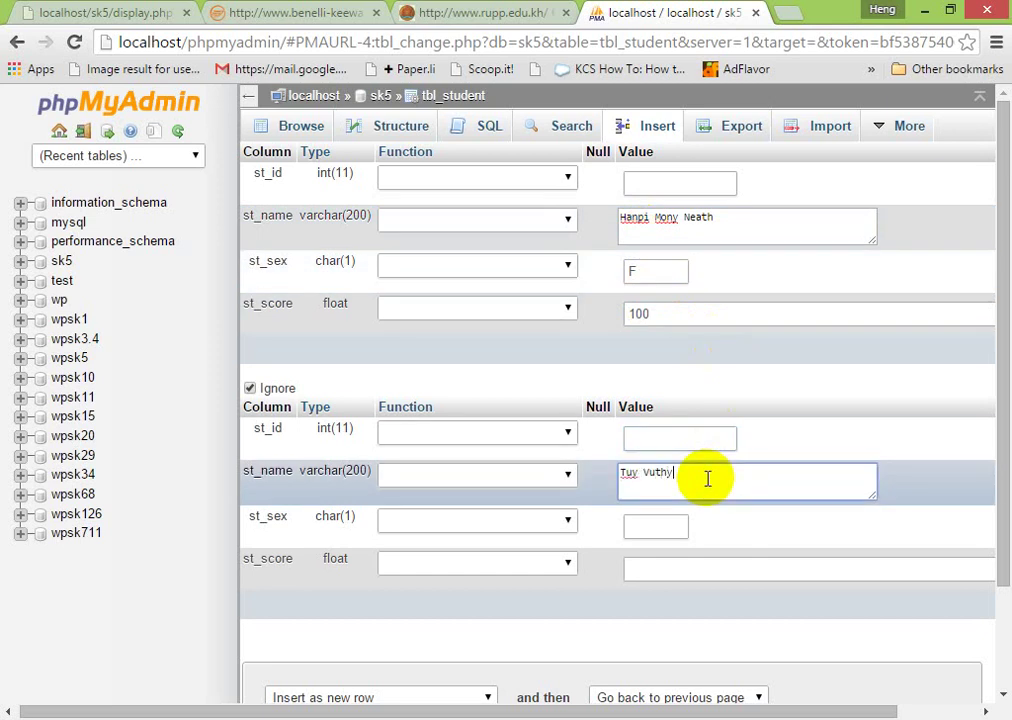
key("Tab")
type("M")
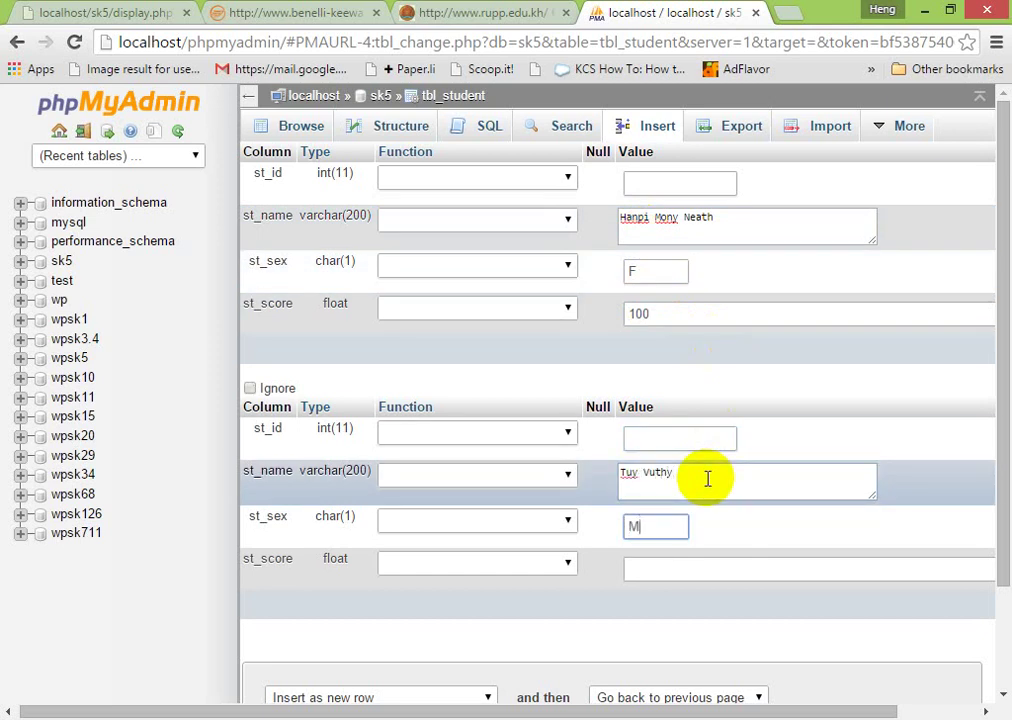
key("Tab")
type("0")
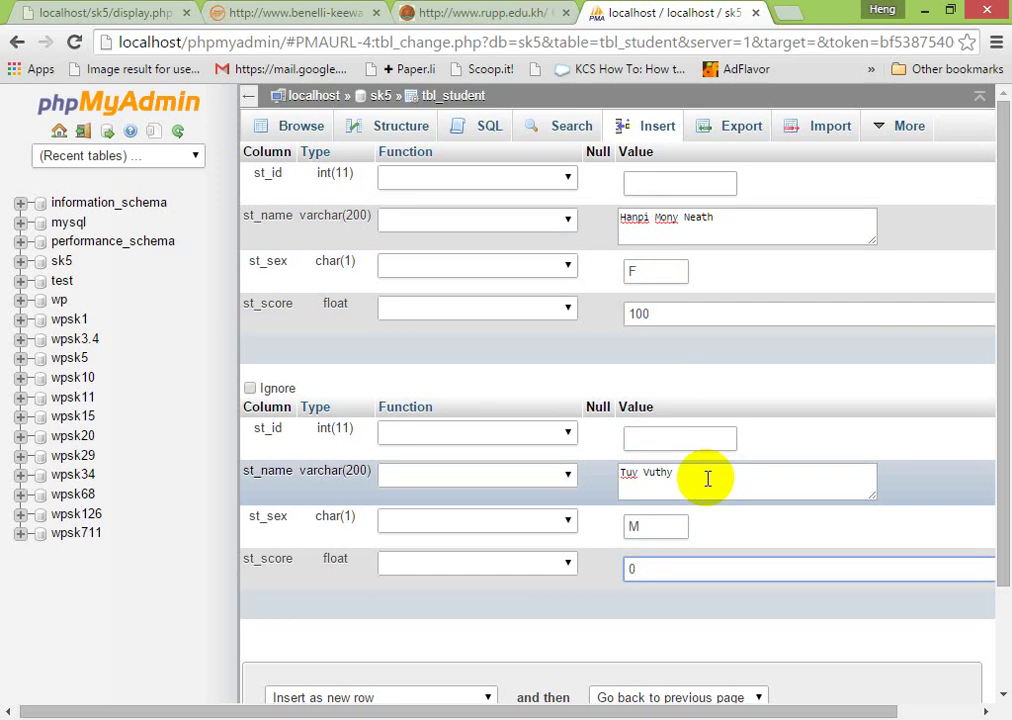
key("BackSpace")
type("90")
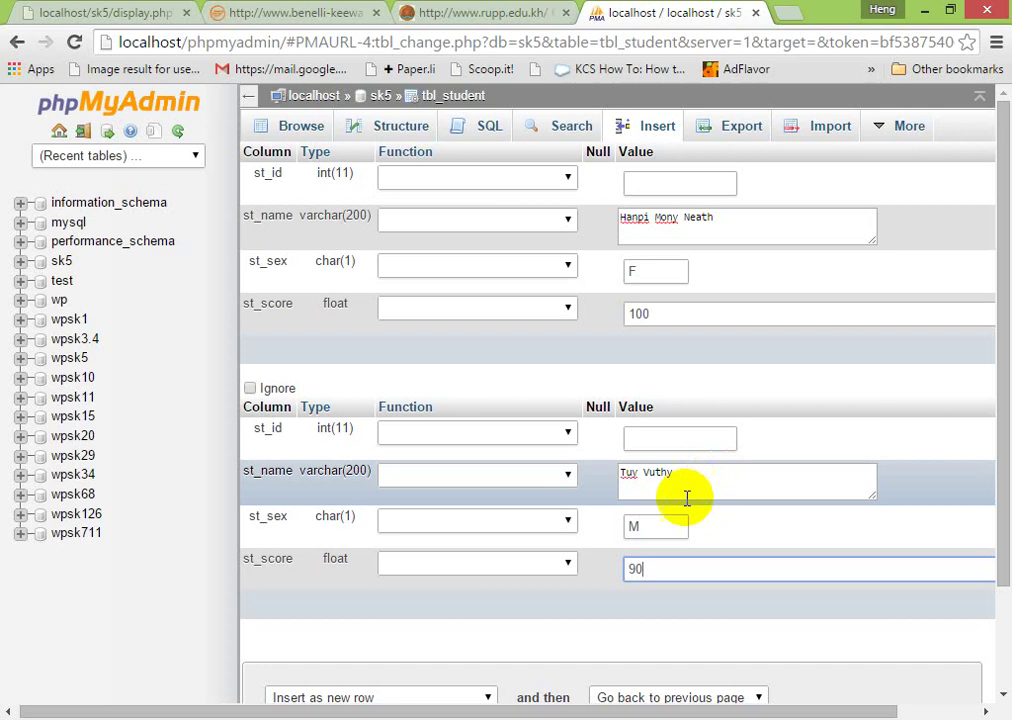
- Insert the rows and browse tbl_student's stored records
scroll(678, 495, "down", 3)
scroll(700, 527, "up", 3)
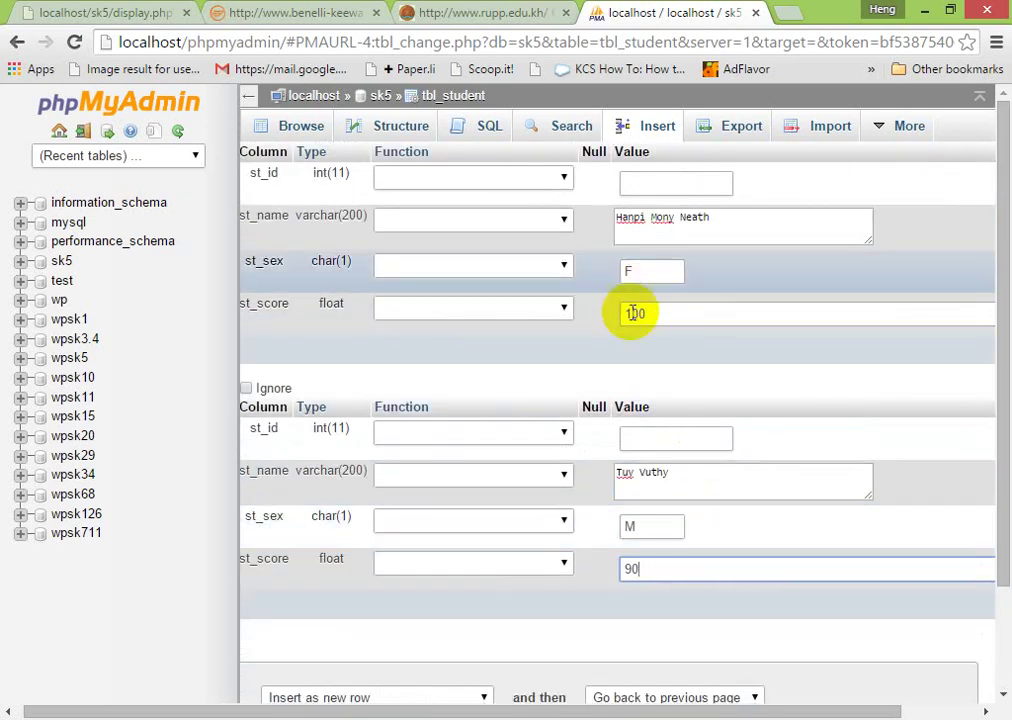
scroll(641, 366, "down", 3)
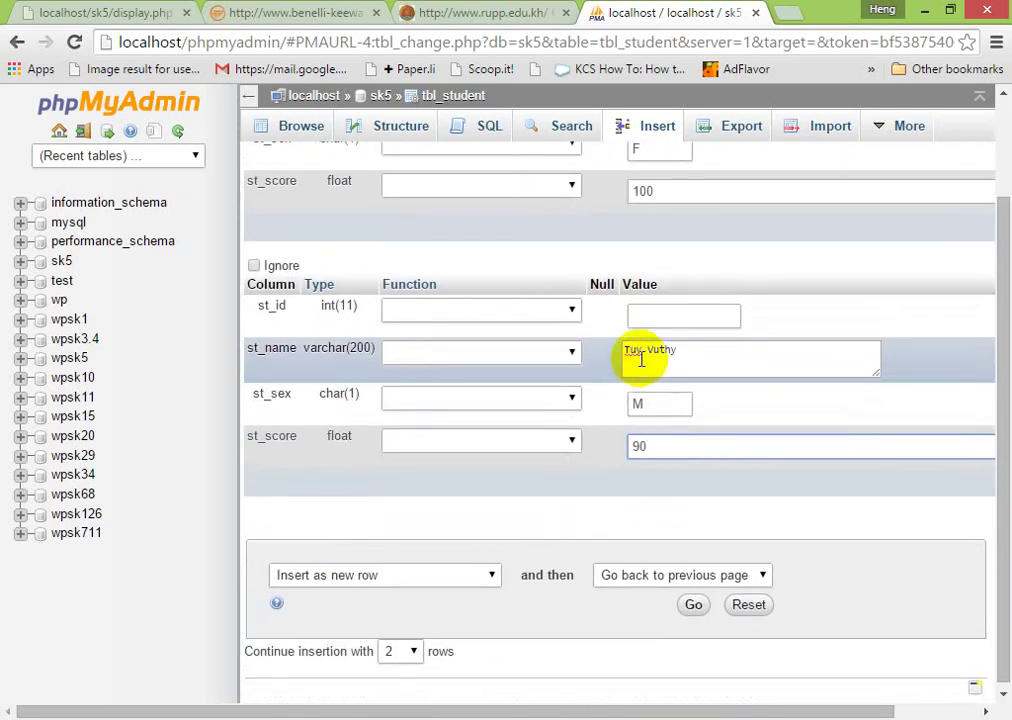
left_click(693, 601)
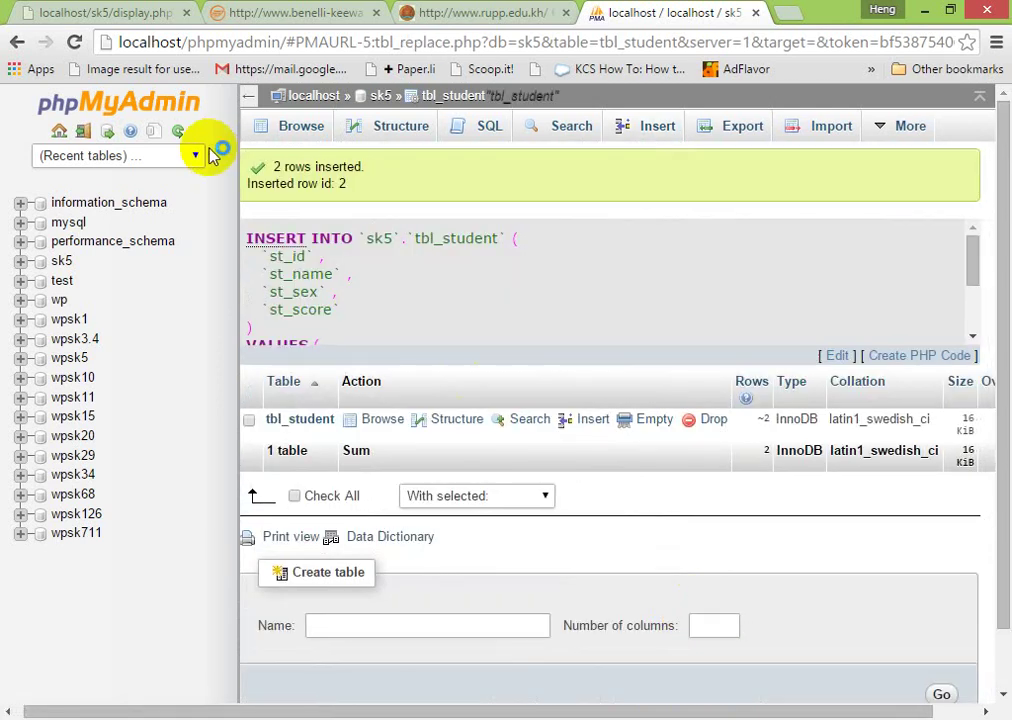
left_click(299, 132)
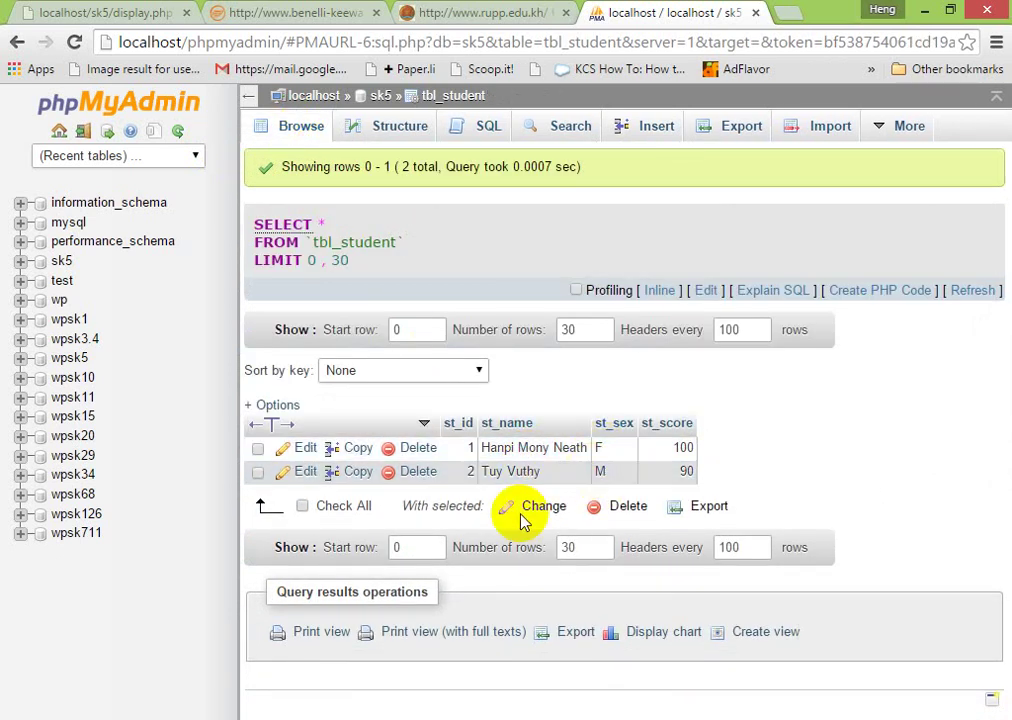
- Delete the form lines from index.php in Notepad++
key("alt+Tab")
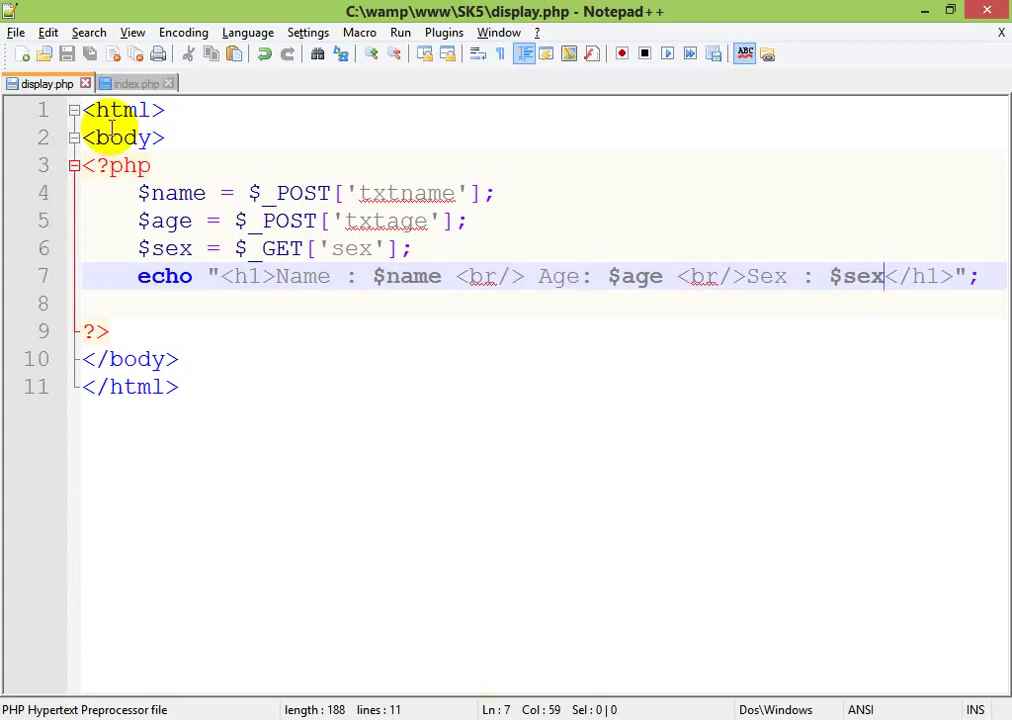
left_click(127, 84)
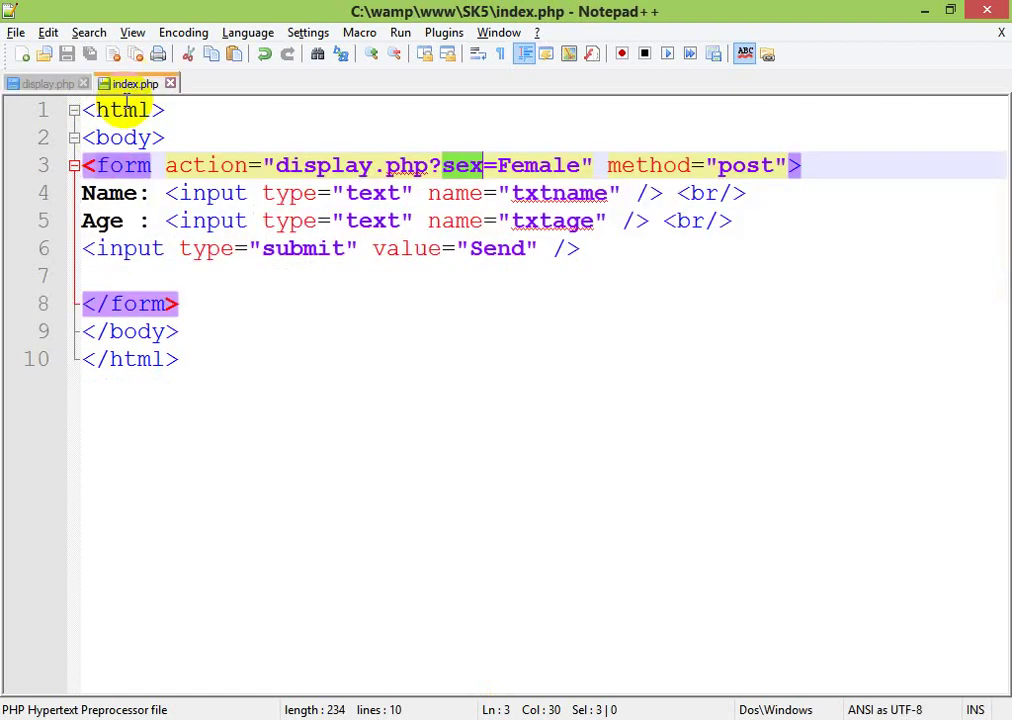
left_click(93, 165)
left_click_drag(84, 162, 526, 282)
key("Delete")
key("Return")
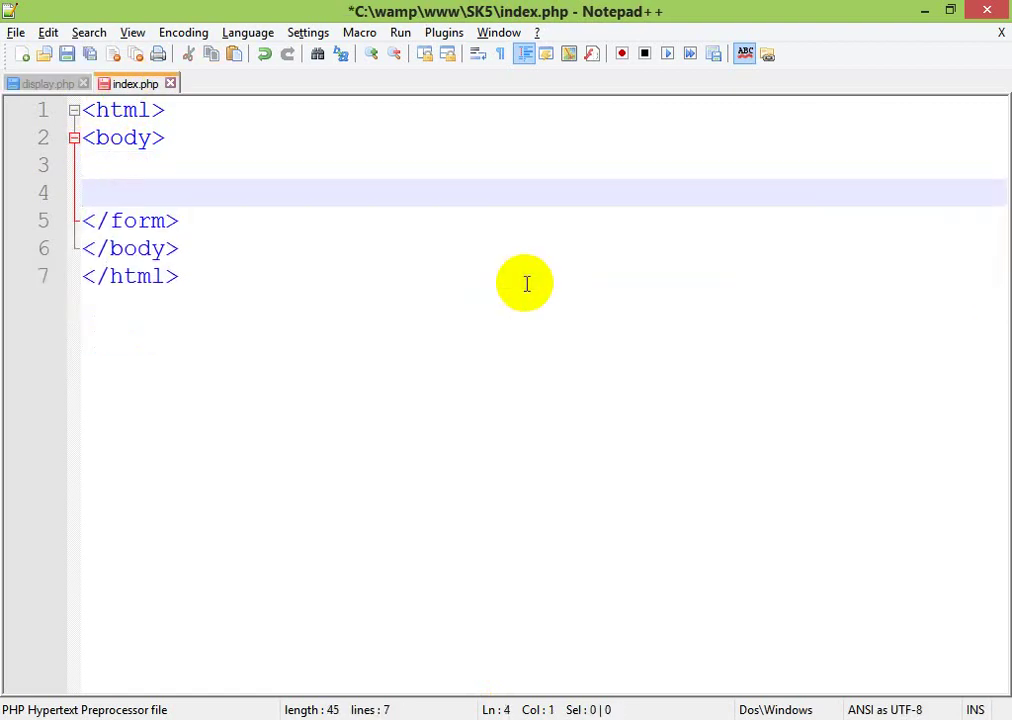
key("shift+Down")
key("shift+Down")
key("Delete")
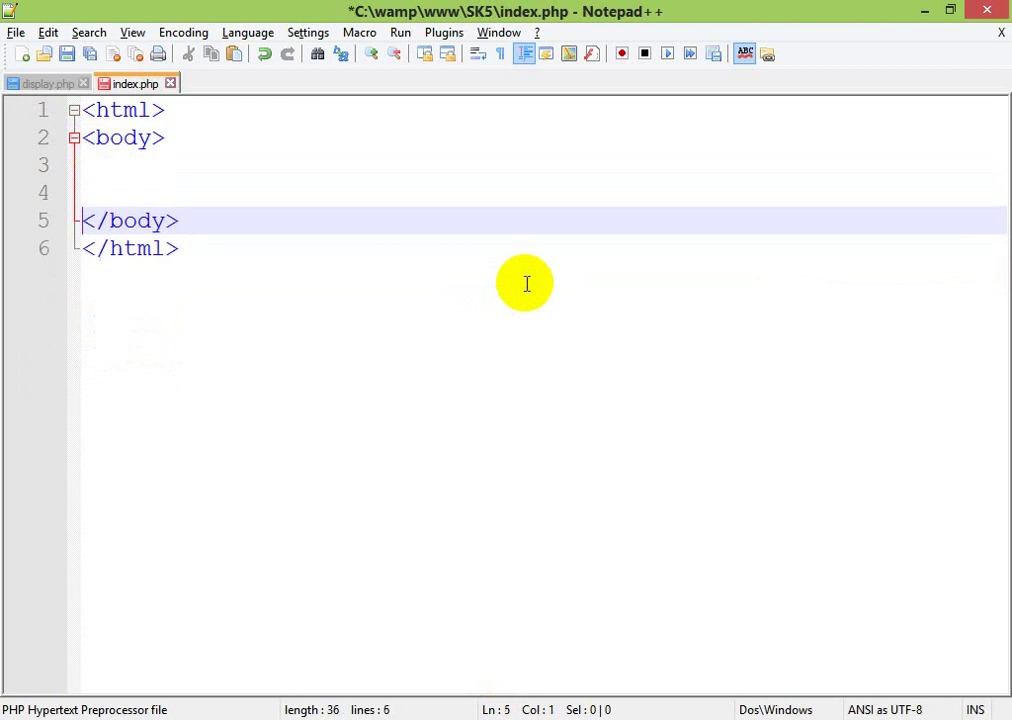
- Add an empty <?php ?> block above the <html> tag
key("Up")
key("Up")
key("Up")
key("Up")
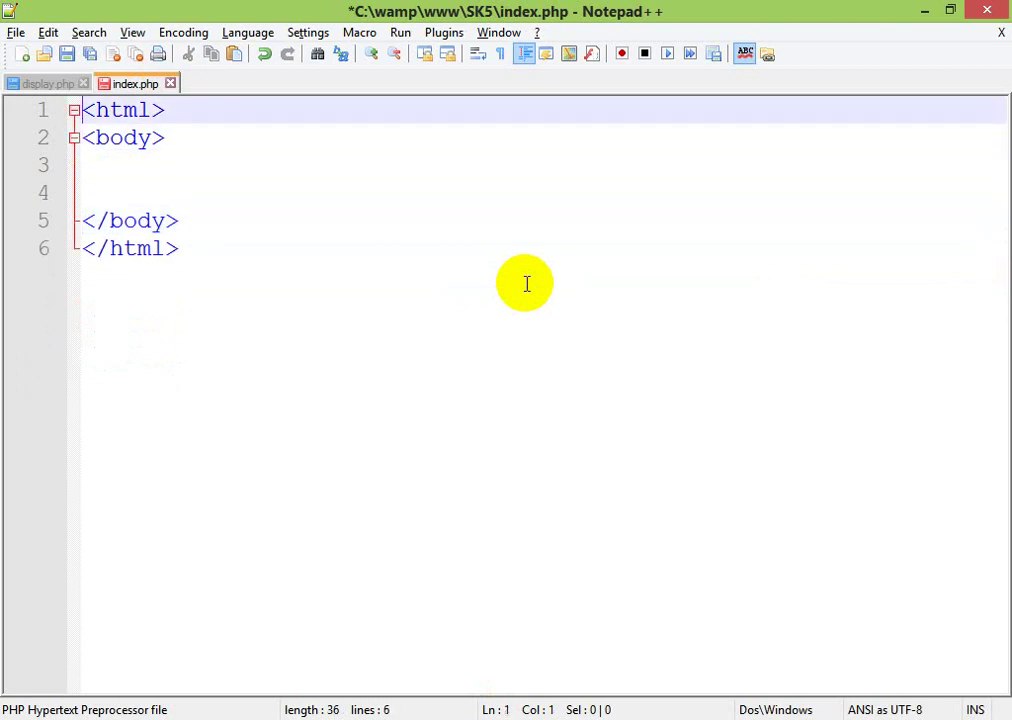
key("Return")
key("Up")
key("Return")
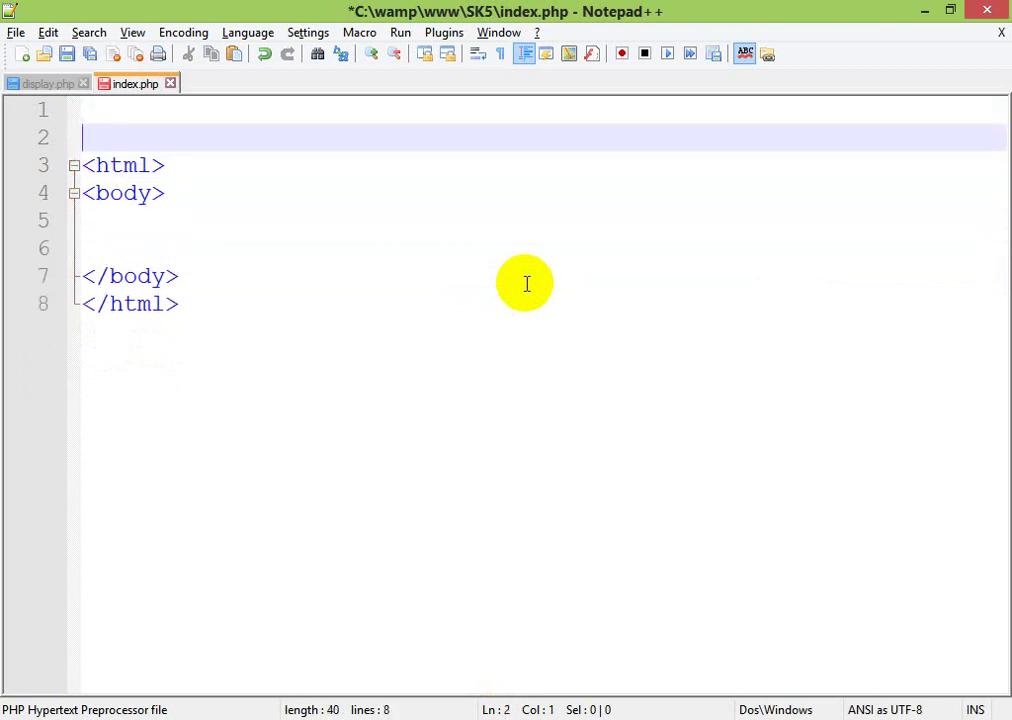
key("Up")
type("<")
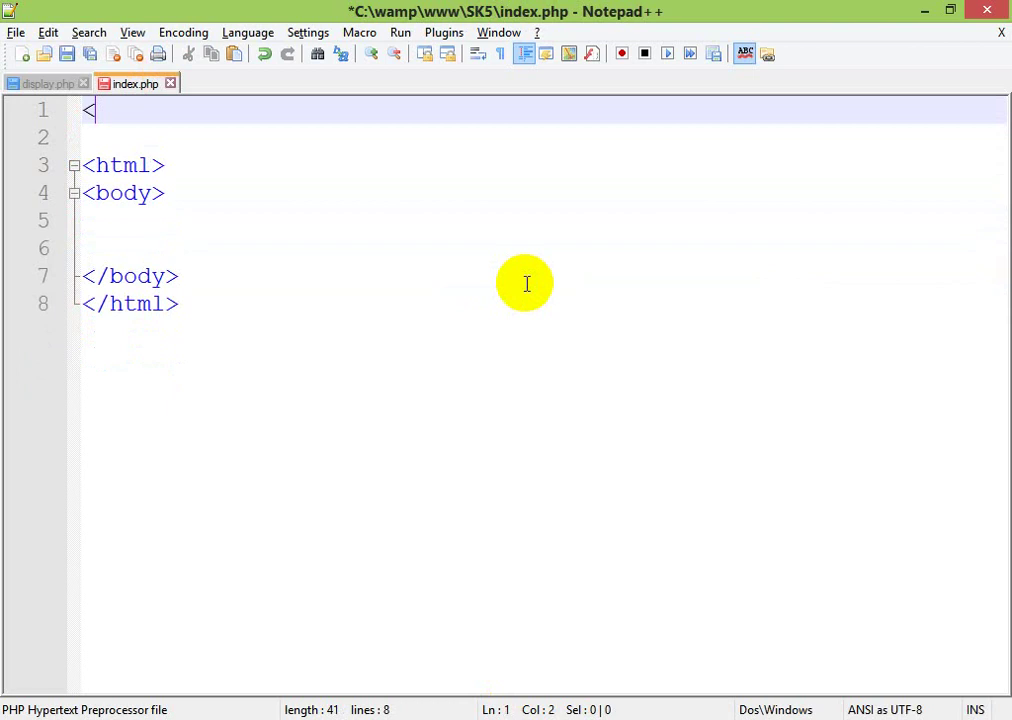
type("?php")
key("Return")
key("Return")
key("Return")
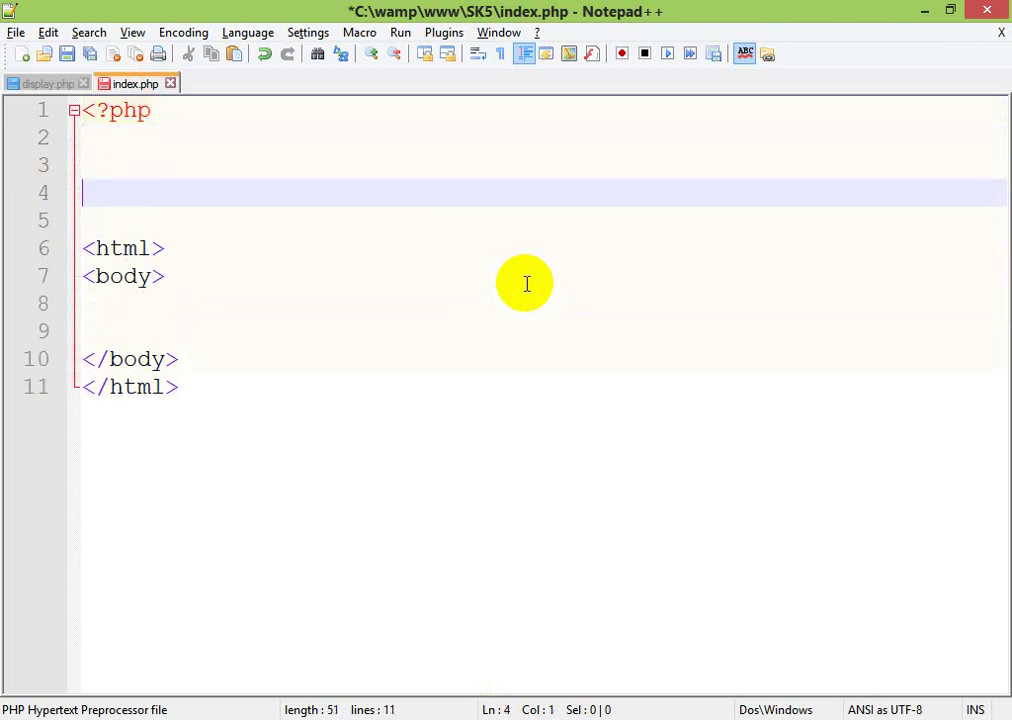
type("?>")
- Declare $host = "localhost", $user = "root" and an empty $pwd inside the block
key("Up")
key("Up")
key("Tab")
type("$")
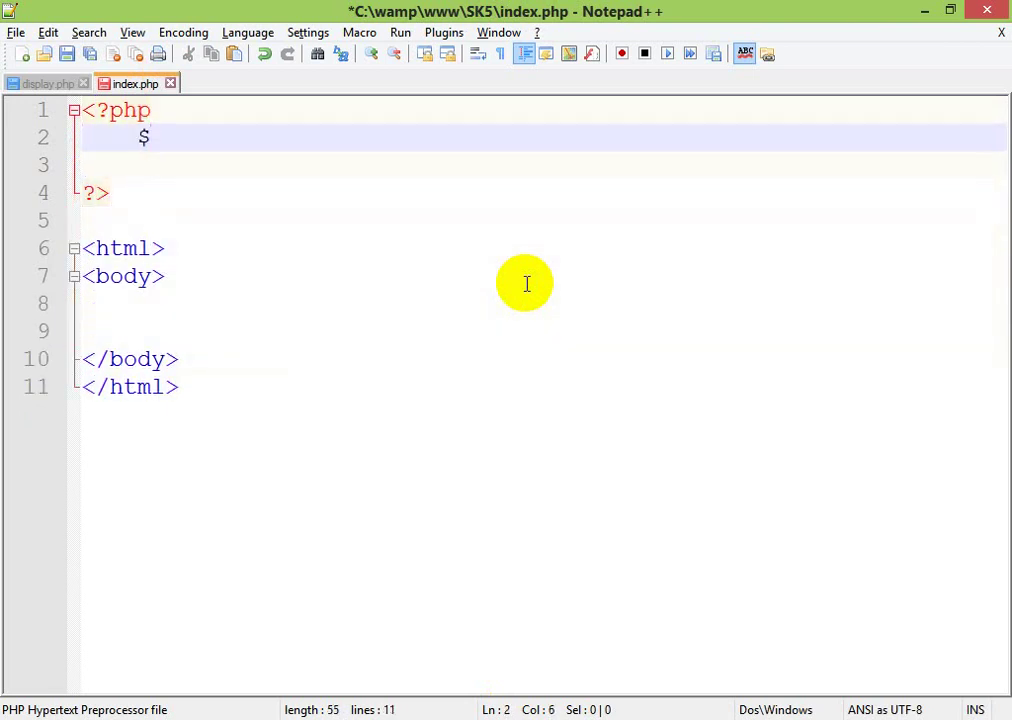
type("host = ")
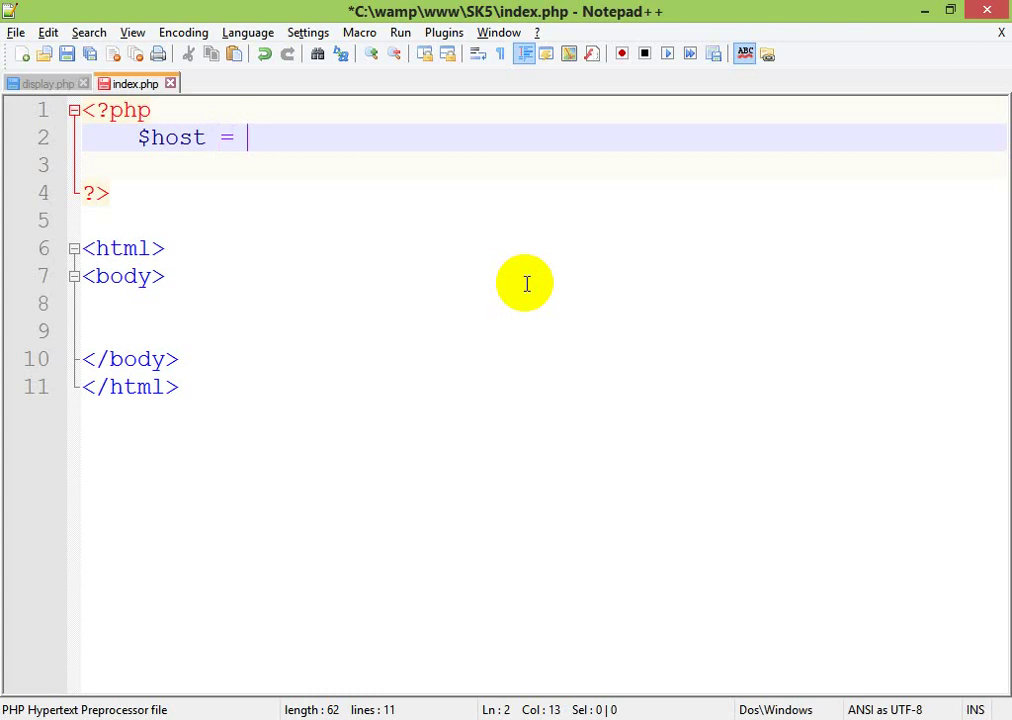
type("\"")
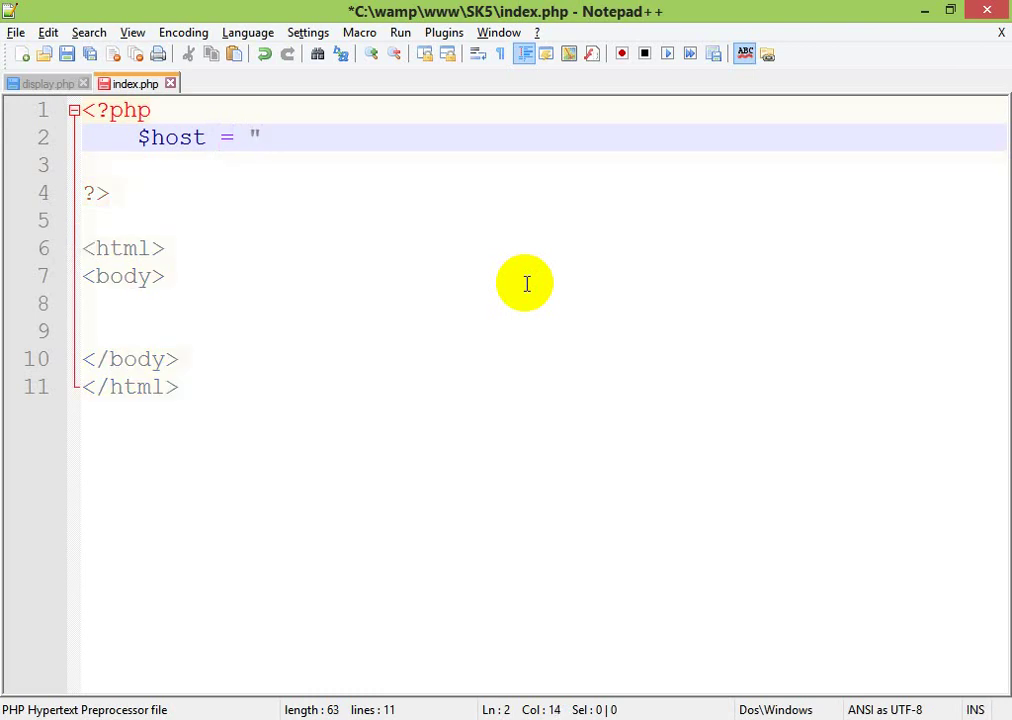
type("localho")
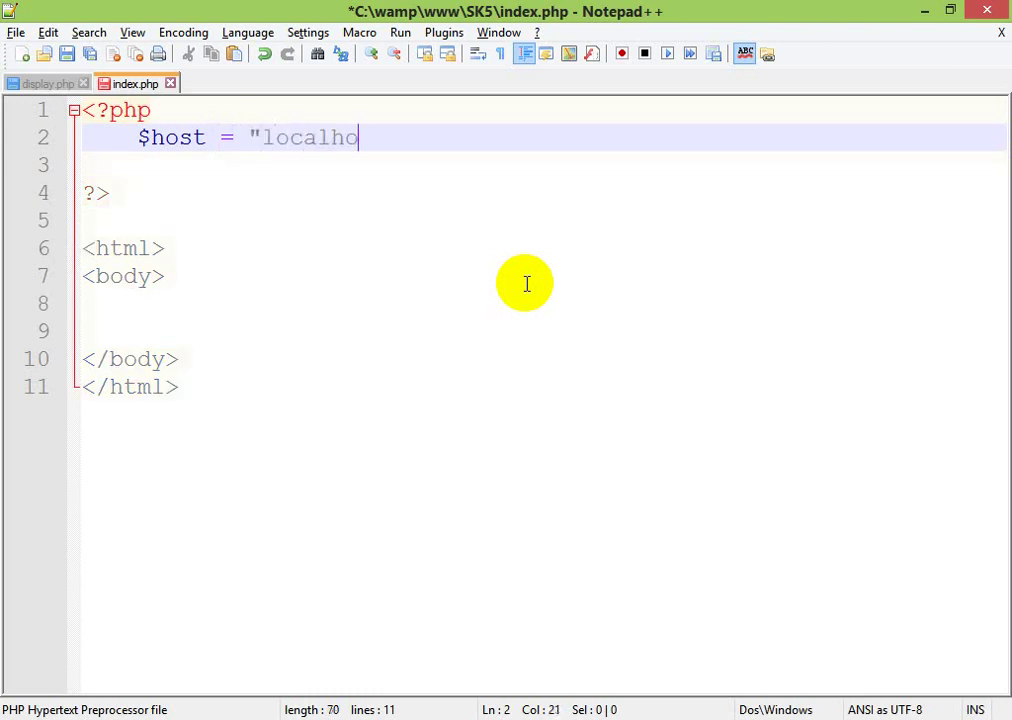
type("st\";")
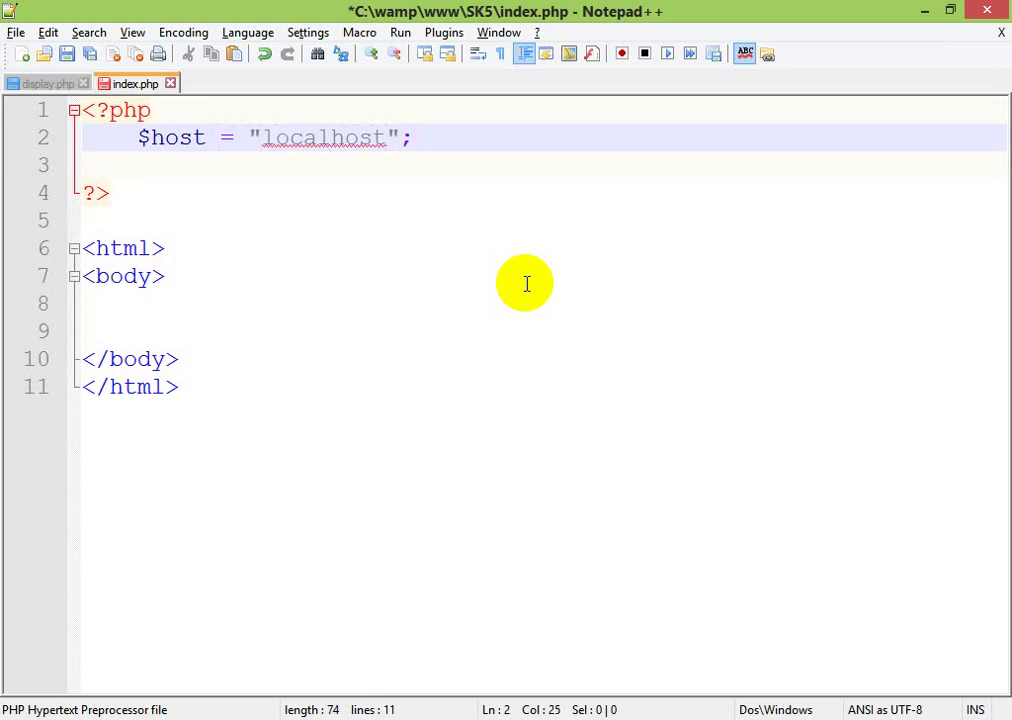
key("Return")
type("$")
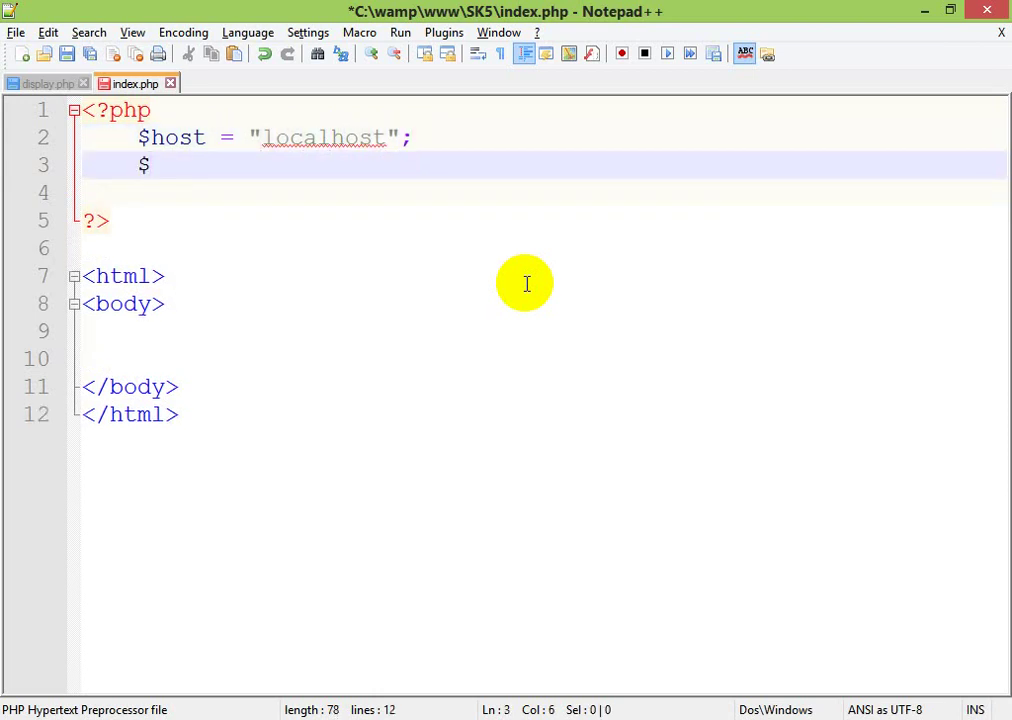
type("user ")
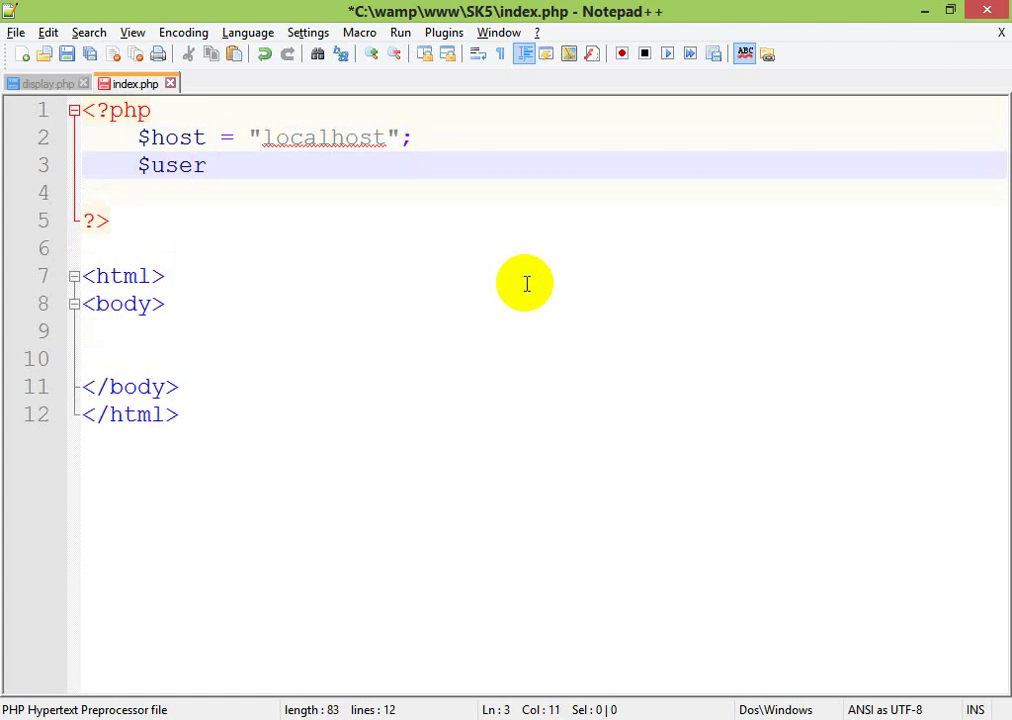
type("= \"root")
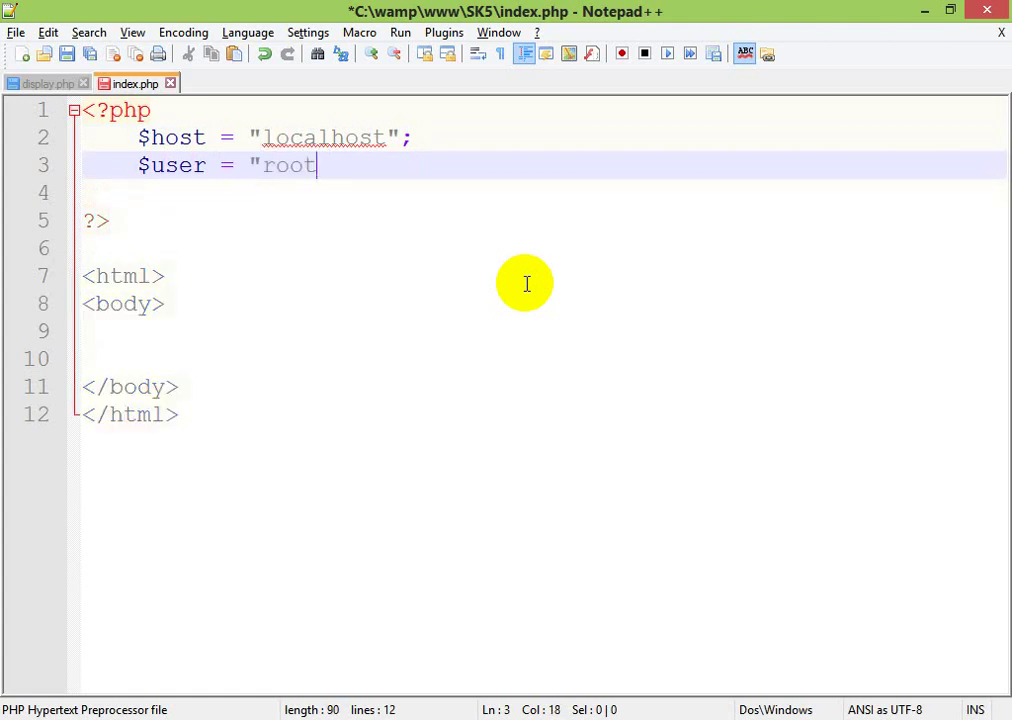
type("\";")
key("Return")
type("$")
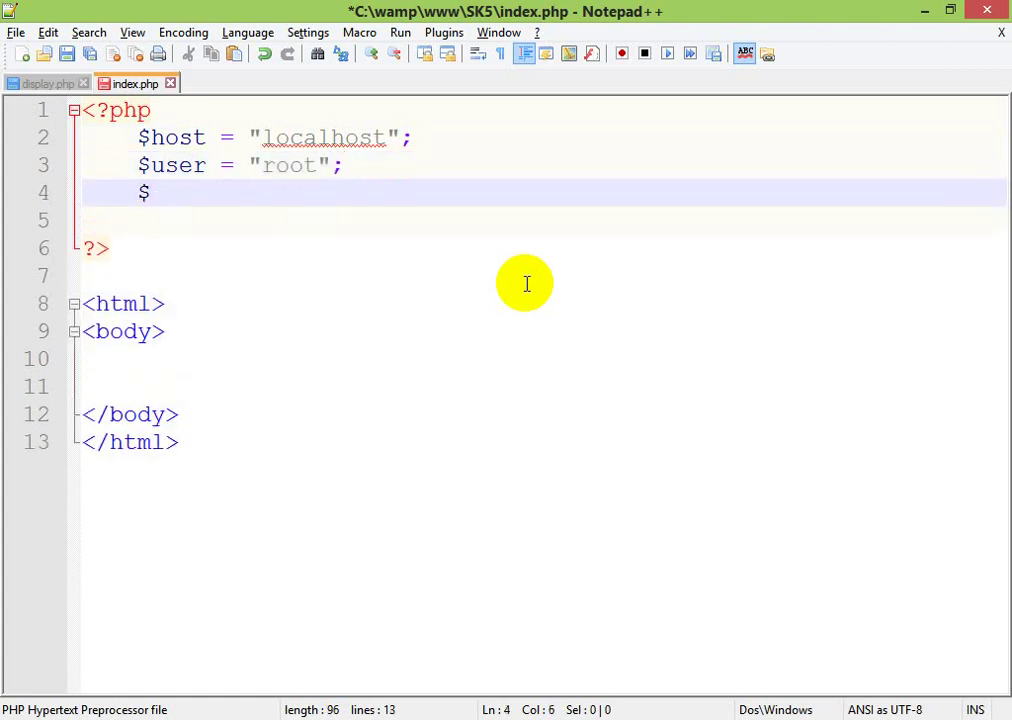
type("pwd = ")
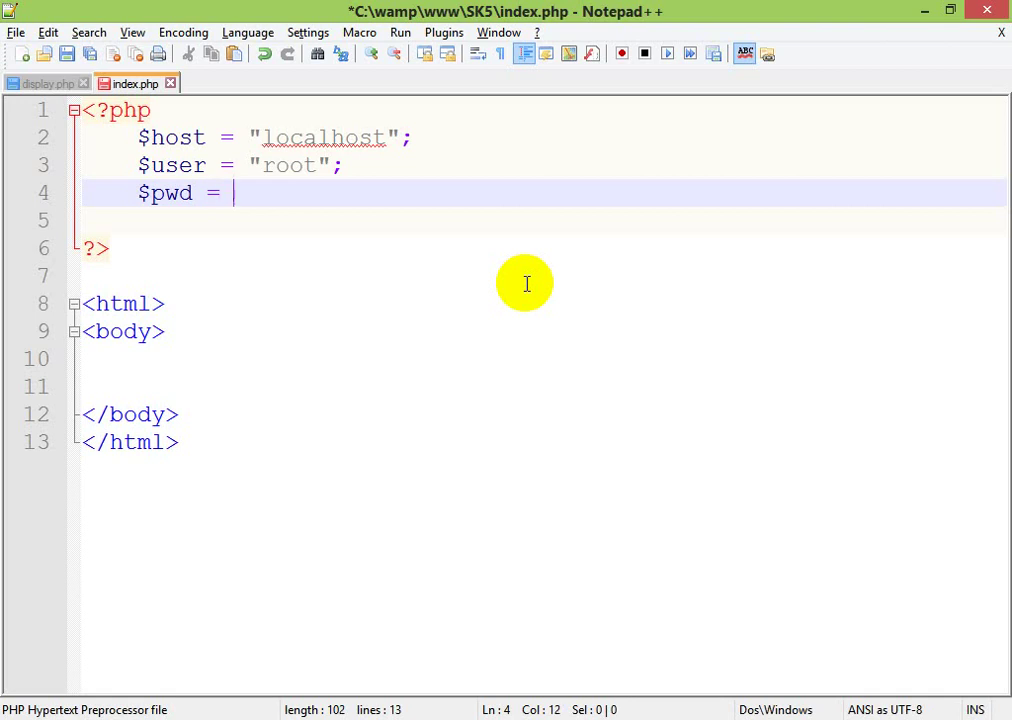
type("$")
key("BackSpace")
type("\"\";")
- Launch a new Notepad window through the Run dialog and maximize it
key("super+r")
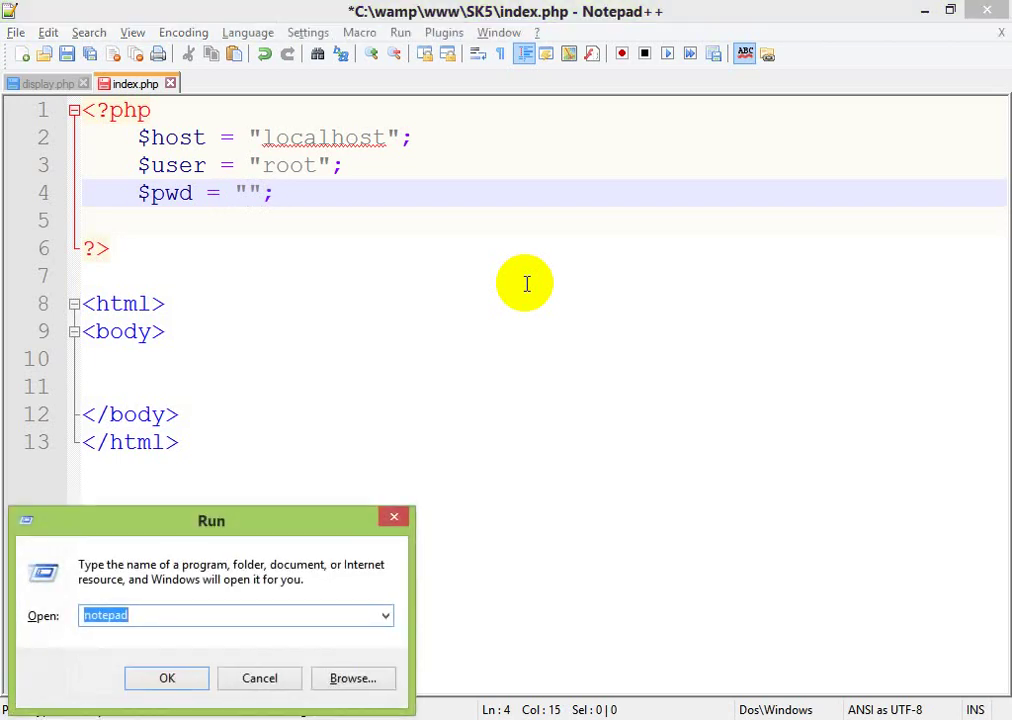
key("Return")
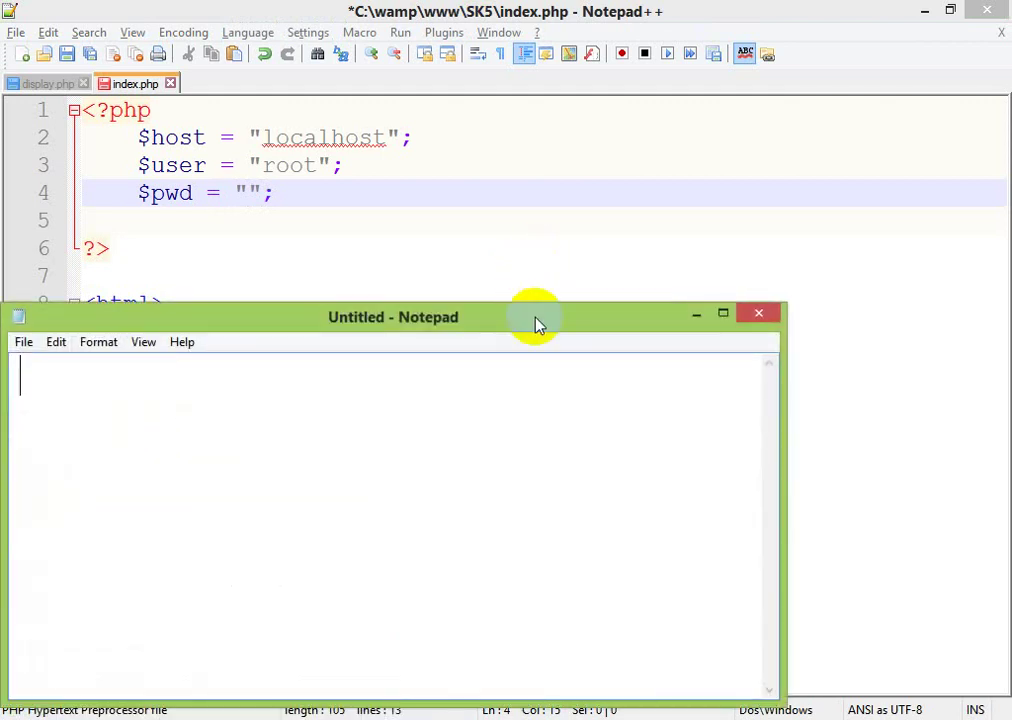
double_click(537, 317)
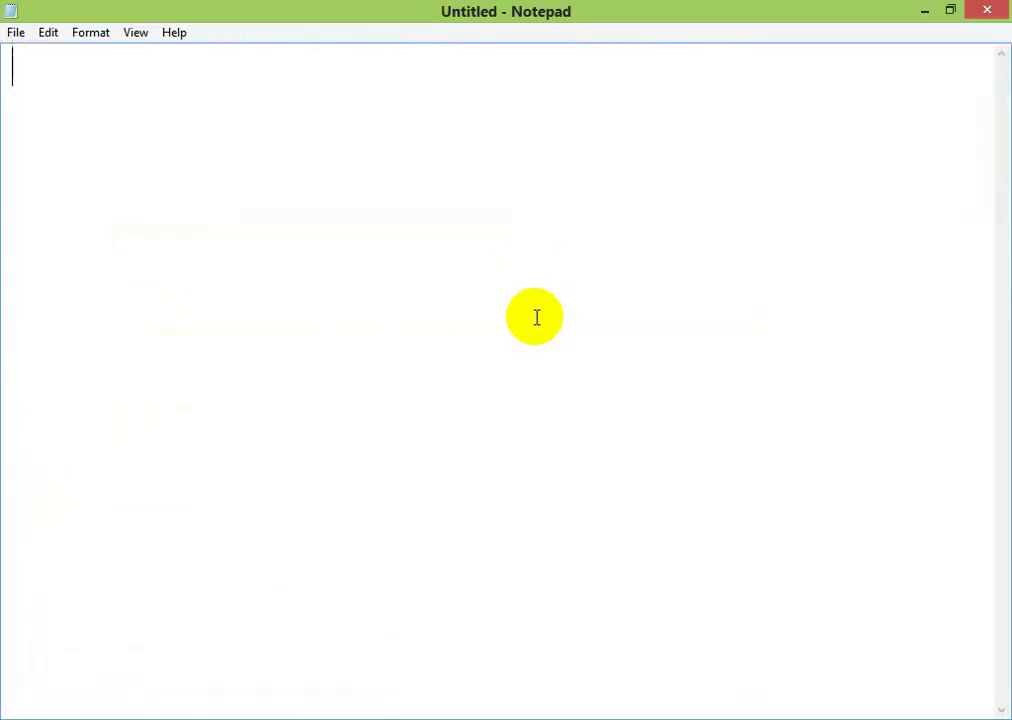
- Write sql_connect() on line 1 and begin the sqli connect function name on line 2
type("sql")
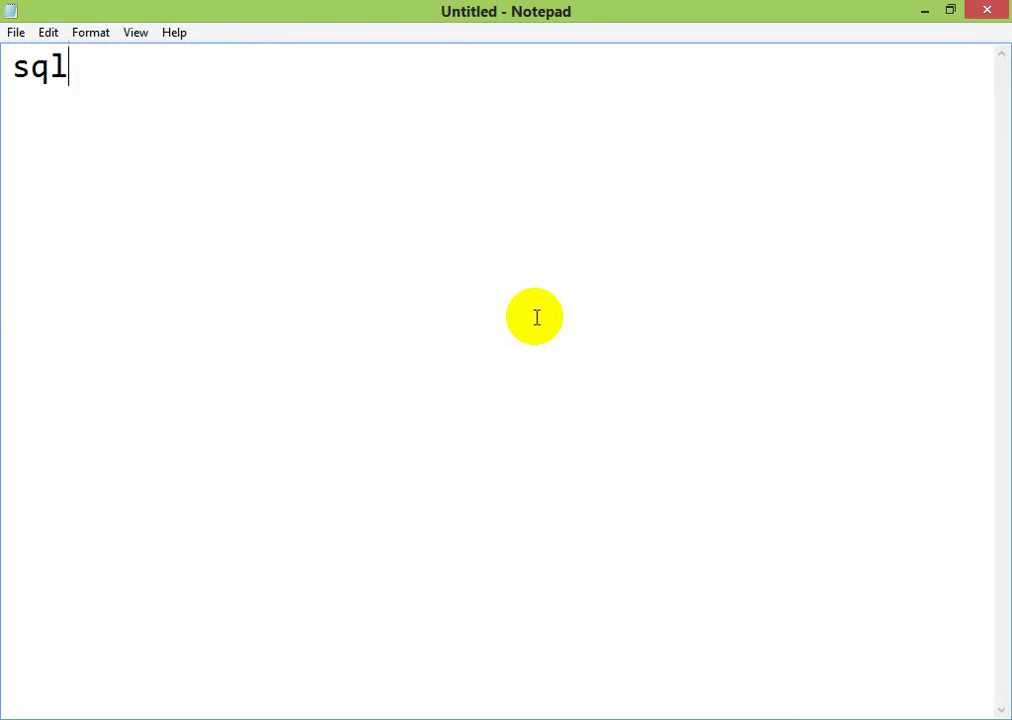
key("Return")
type("sqli")
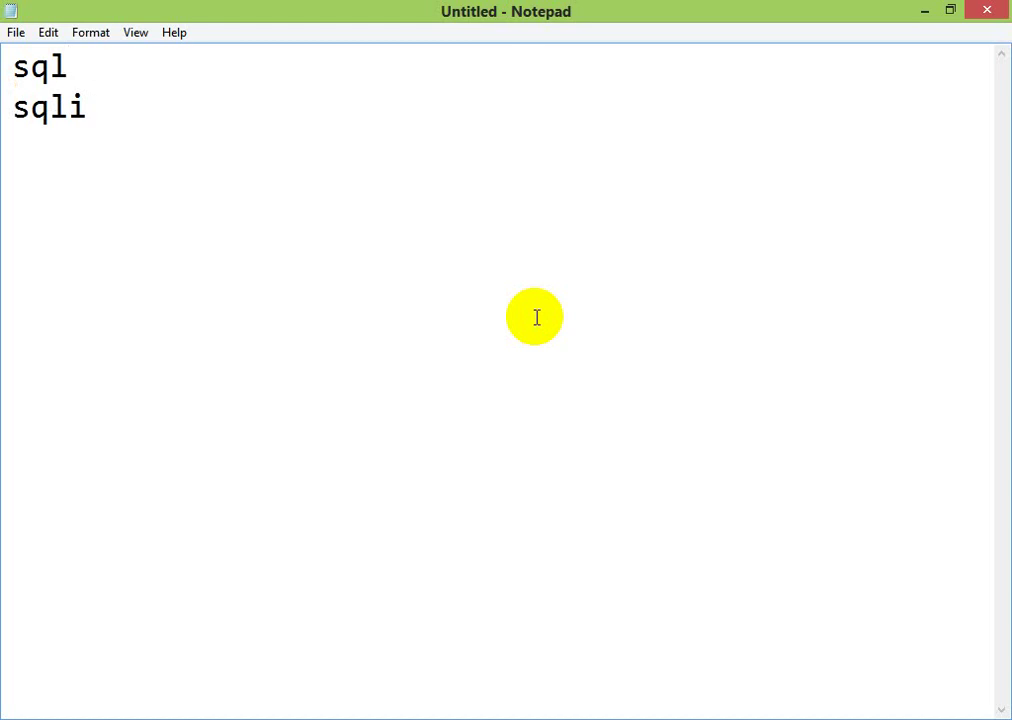
key("Up")
key("shift+Left")
key("shift+Left")
key("shift+Left")
key("Right")
key("Right")
key("Right")
type("_co")
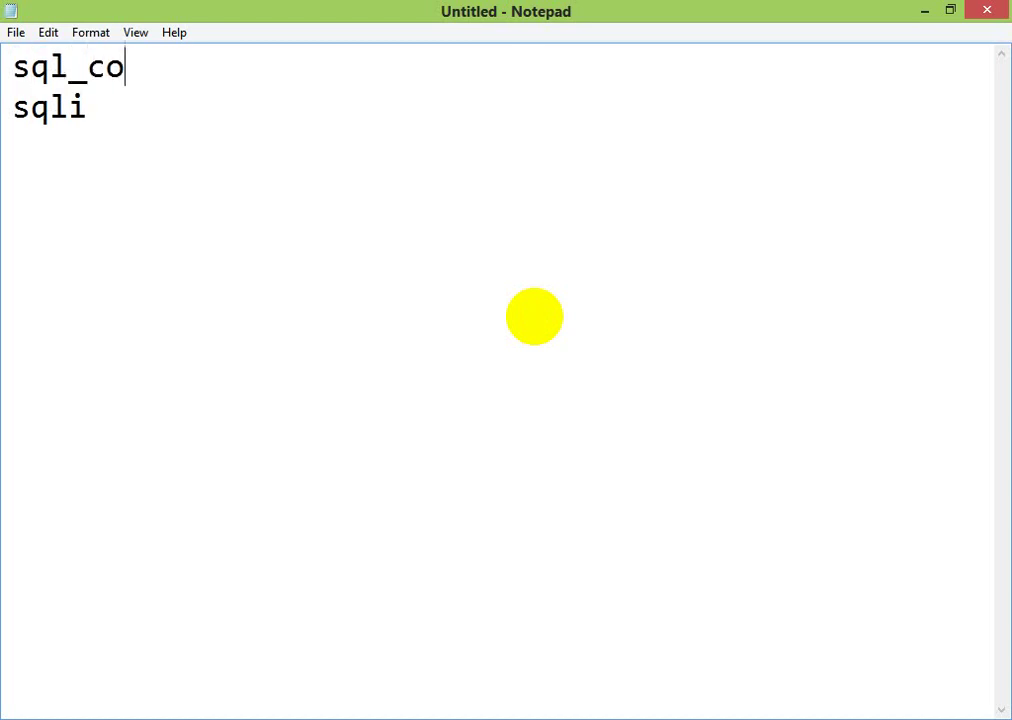
type("nnect()")
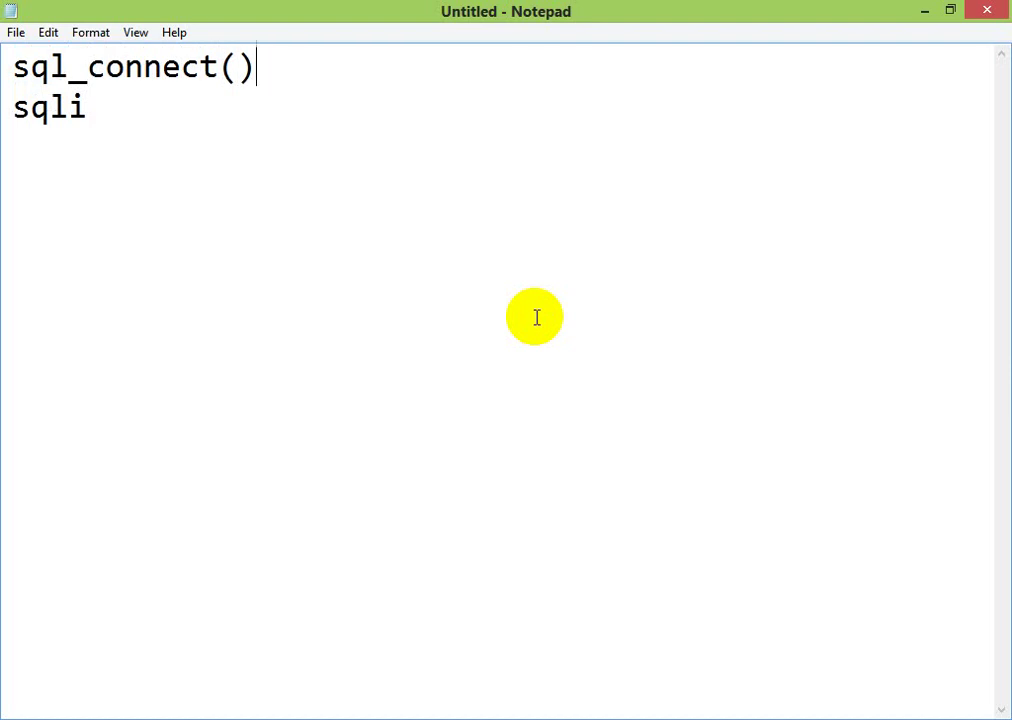
key("Down")
type("_con")
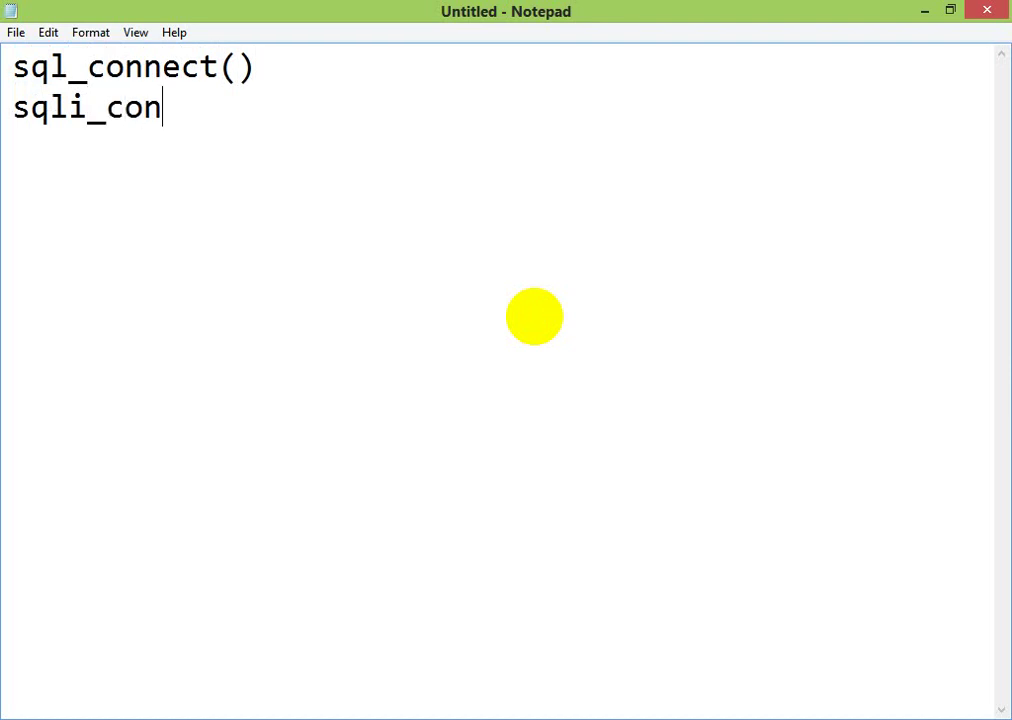